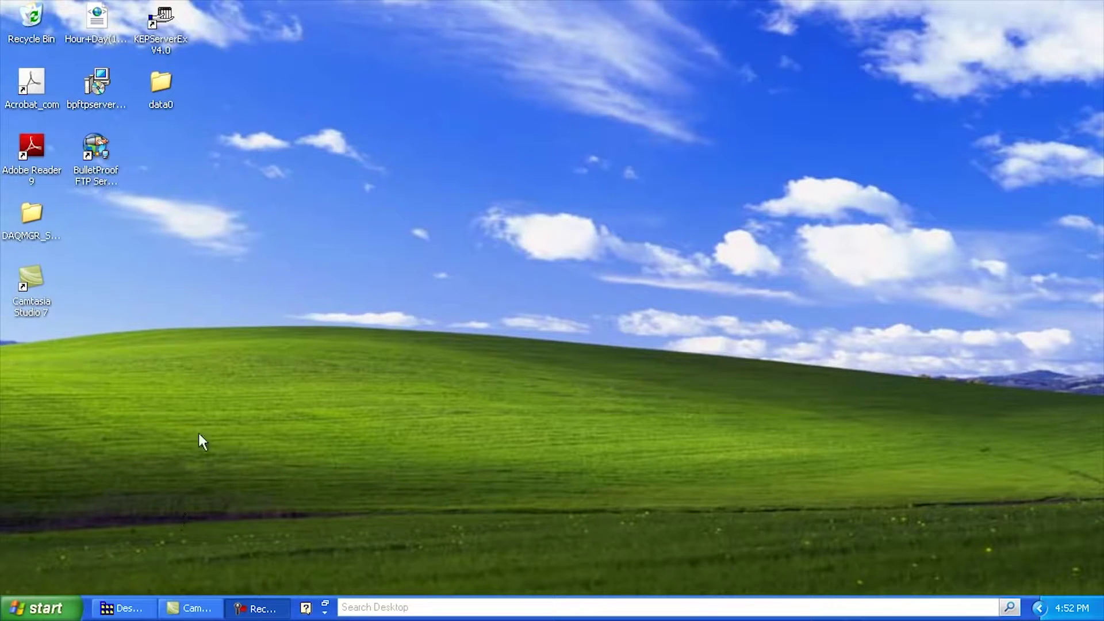
Launch DAQEXPLORER DeskTop from Start > All Programs > YOKOGAWA DAQWORX > DAQEXPLORER
{"action": "left_click", "coordinate": [39, 614]}
{"action": "left_click", "coordinate": [89, 545]}
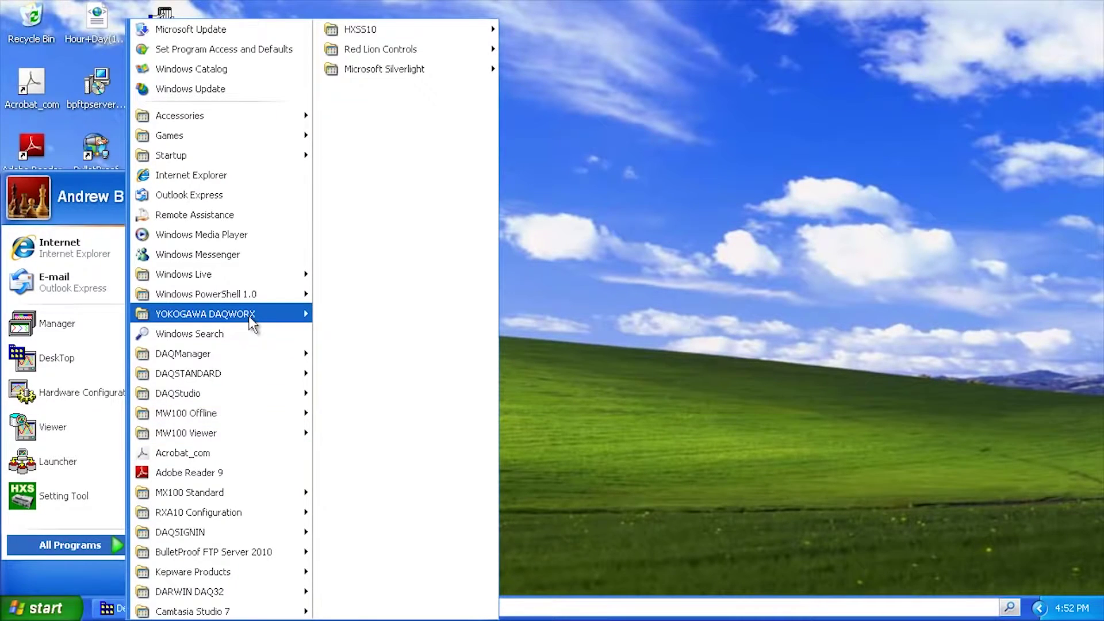
{"action": "mouse_move", "coordinate": [248, 316]}
{"action": "mouse_move", "coordinate": [411, 348]}
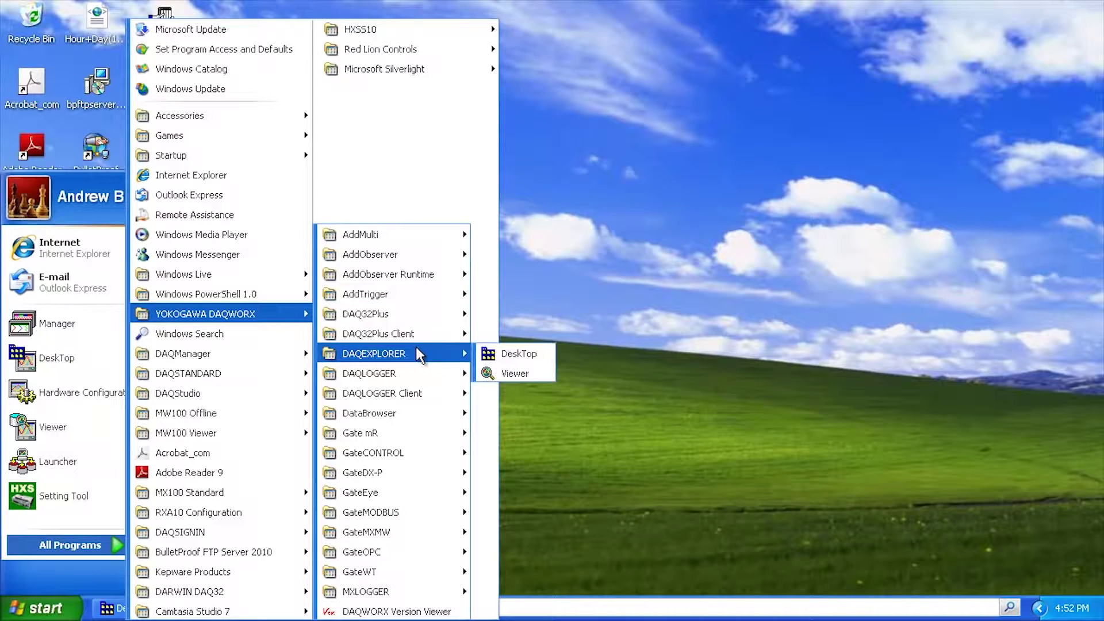
{"action": "left_click", "coordinate": [521, 354]}
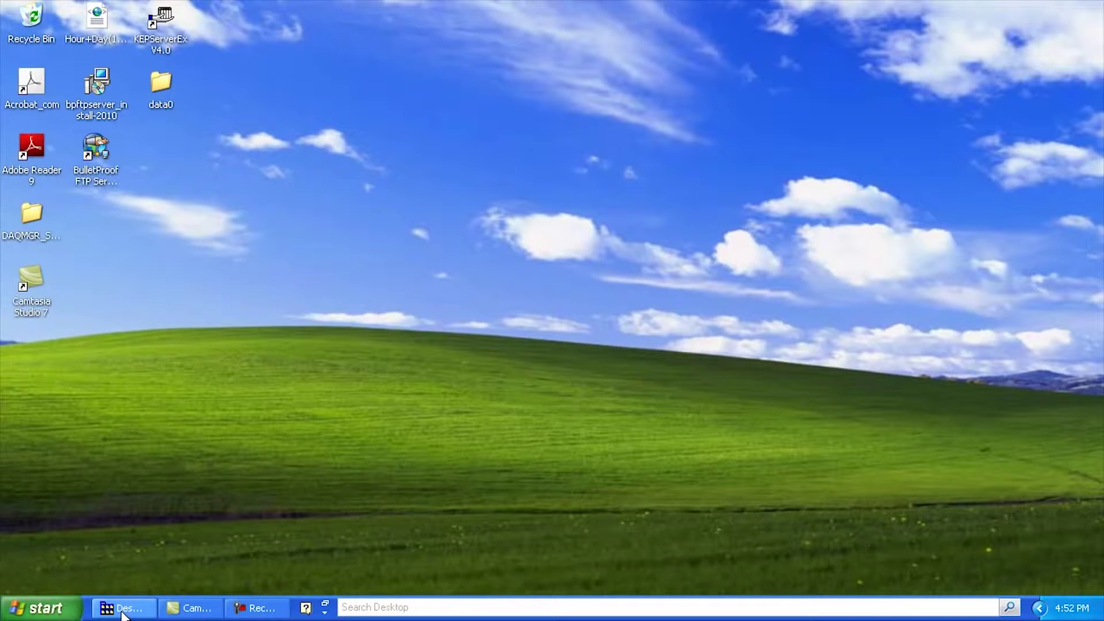
Restore the DAQEXPLORER Desktop window and open the NETWORK station list
{"action": "left_click", "coordinate": [122, 608]}
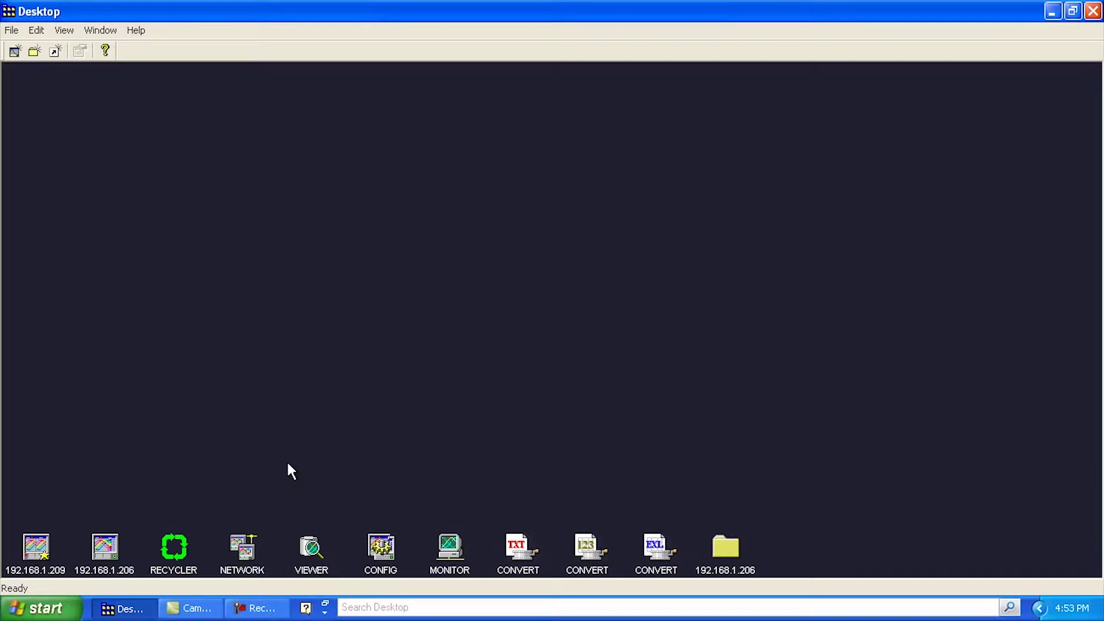
{"action": "double_click", "coordinate": [242, 553]}
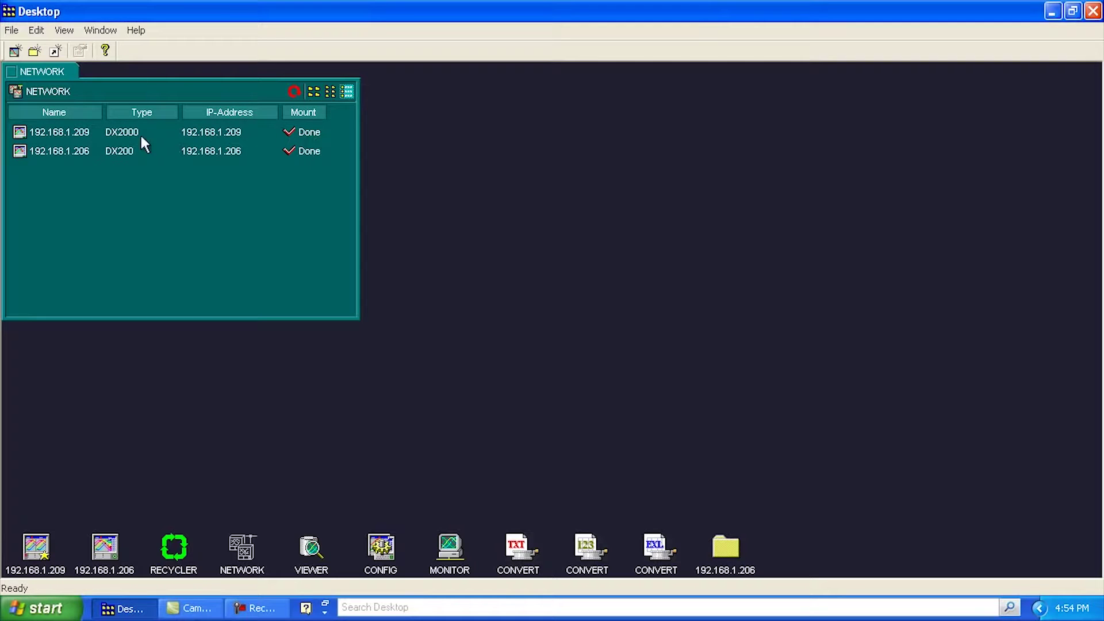
Try dragging station 192.168.1.209 out of the NETWORK list
{"action": "left_click_drag", "start_coordinate": [18, 135], "coordinate": [73, 254]}
Close the NETWORK list, then start File > New Mount and cancel the Mount dialog
{"action": "left_click", "coordinate": [11, 73]}
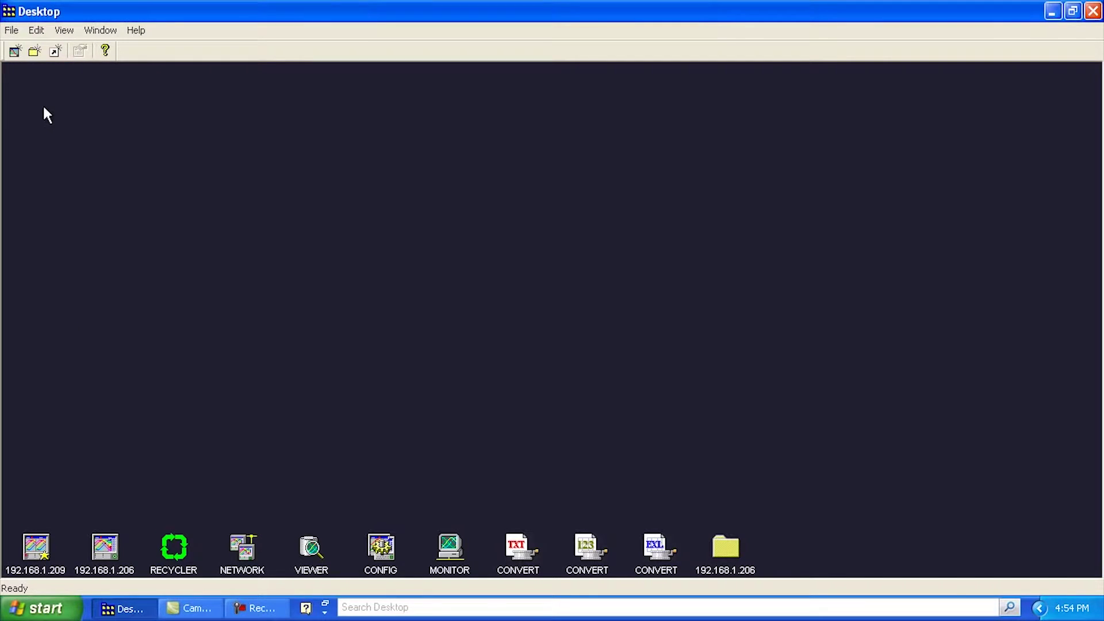
{"action": "left_click", "coordinate": [11, 31]}
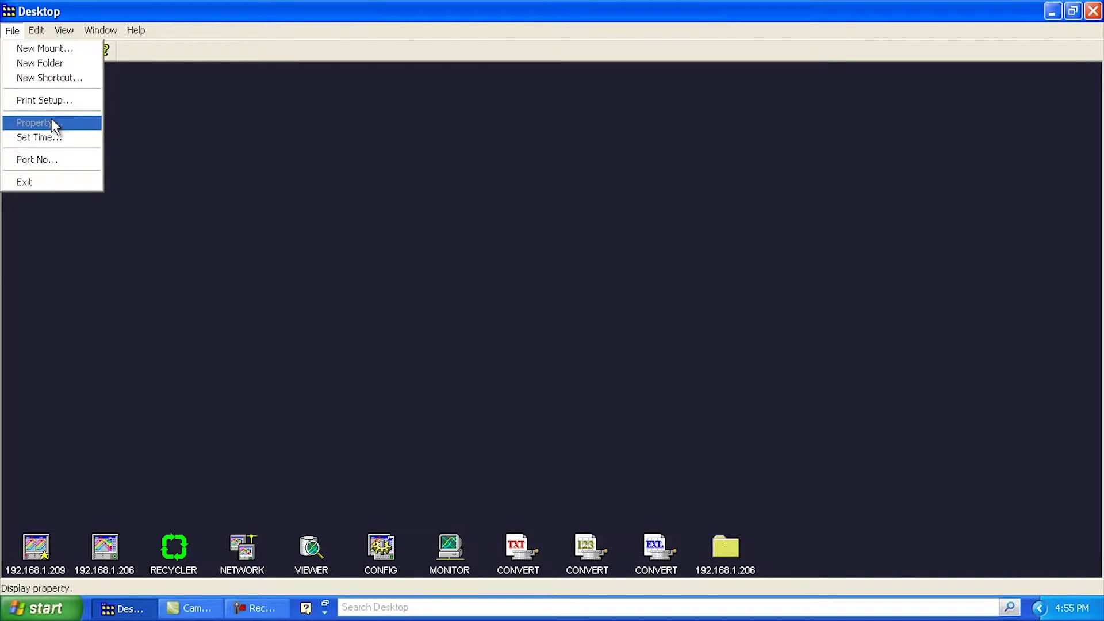
{"action": "left_click", "coordinate": [50, 49]}
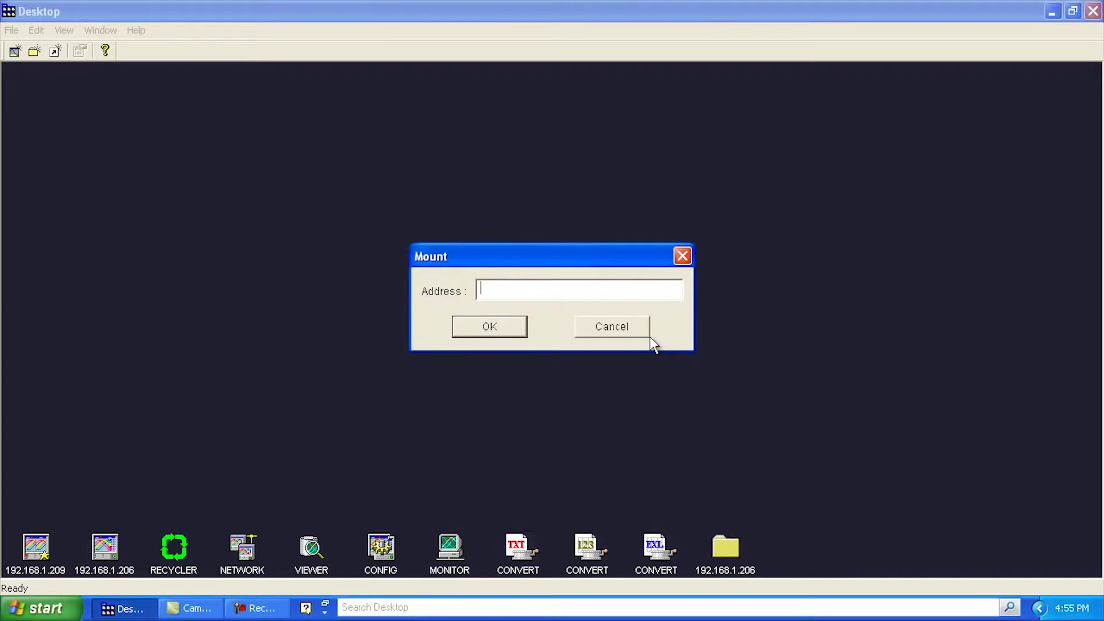
{"action": "left_click", "coordinate": [616, 329]}
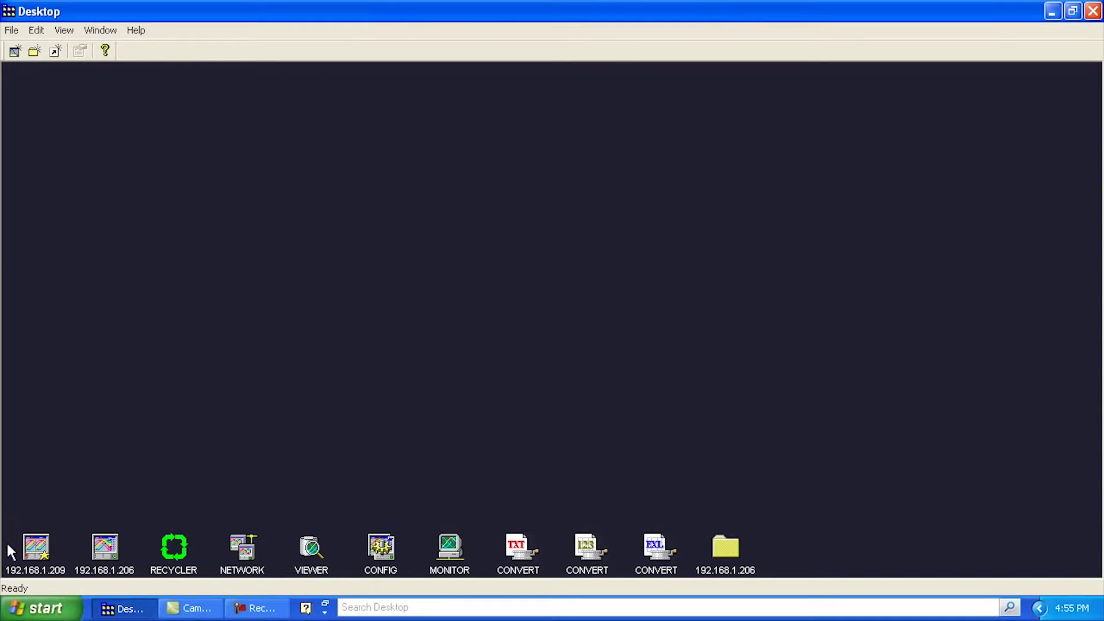
Ping 192.168.1.206 from Command Prompt (0% loss), close it, and open station 192.168.1.209's panel
{"action": "left_click", "coordinate": [37, 612]}
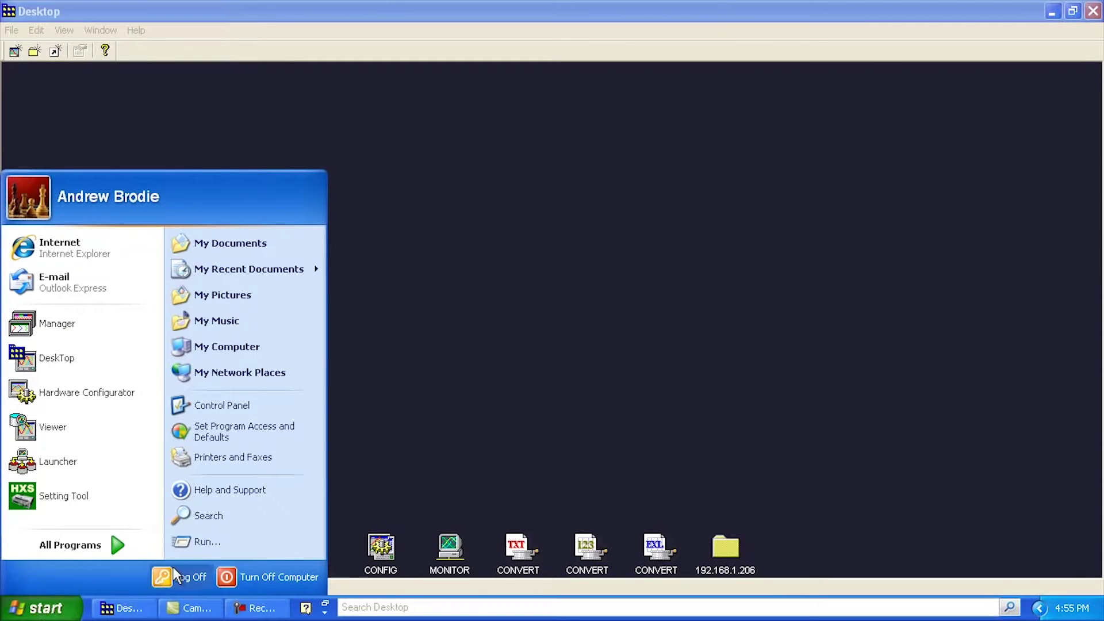
{"action": "left_click", "coordinate": [205, 542]}
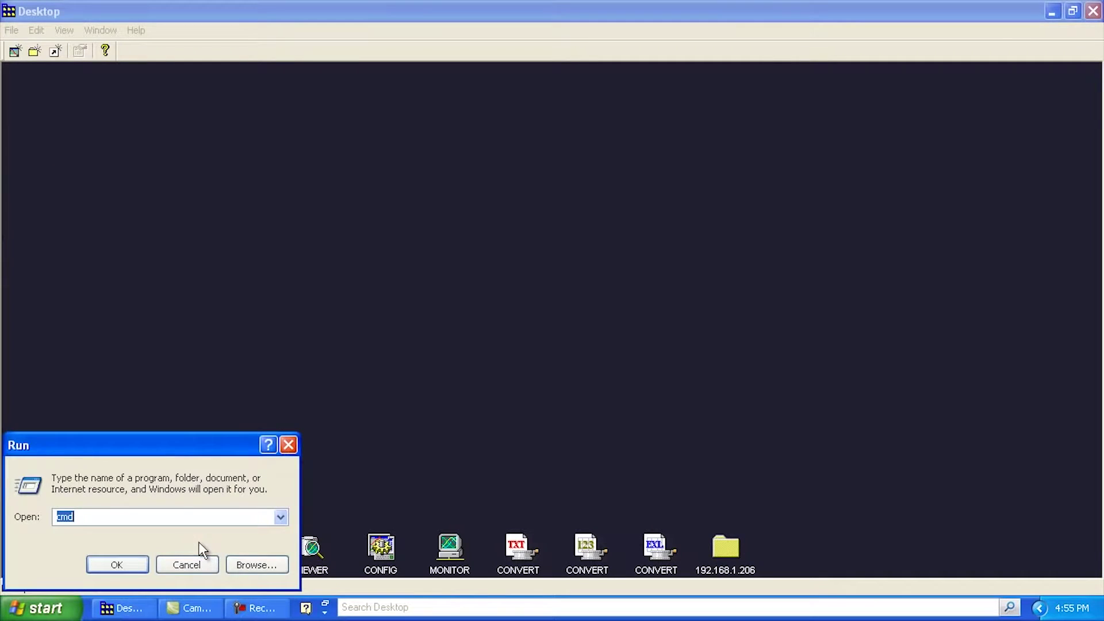
{"action": "key", "text": "Escape"}
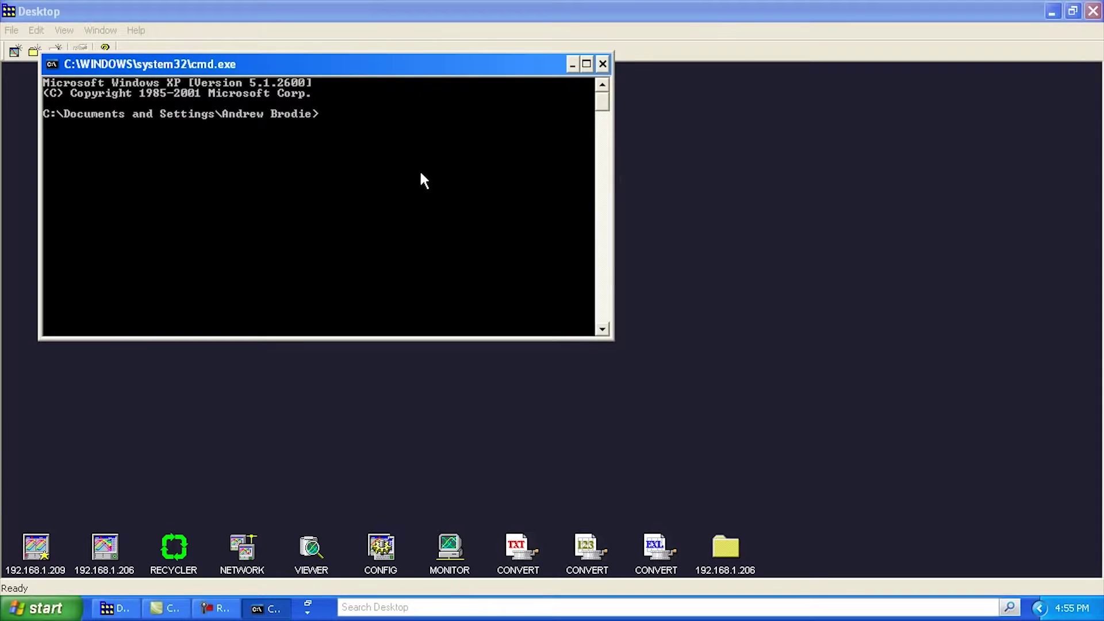
{"action": "type", "text": "ping 192.168"}
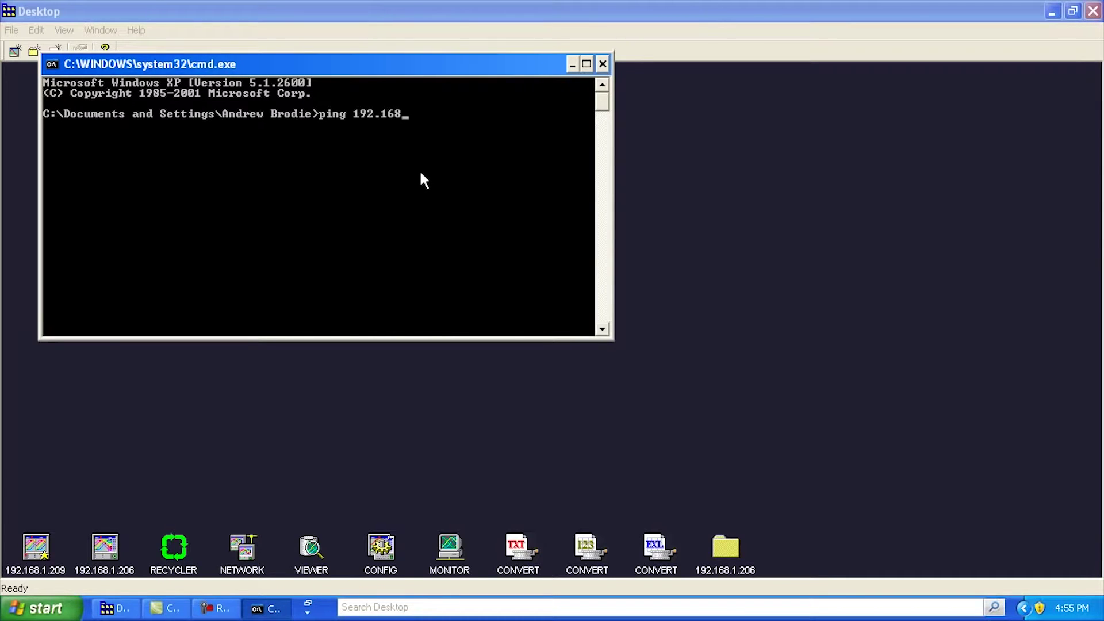
{"action": "type", "text": ".1.206"}
{"action": "key", "text": "Return"}
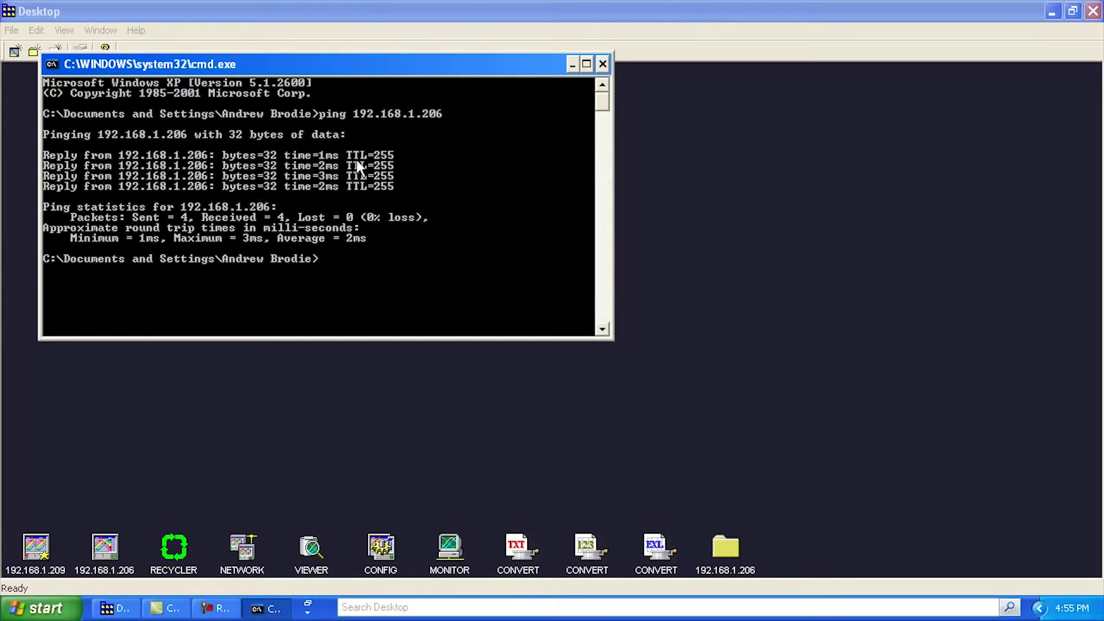
{"action": "left_click", "coordinate": [602, 63]}
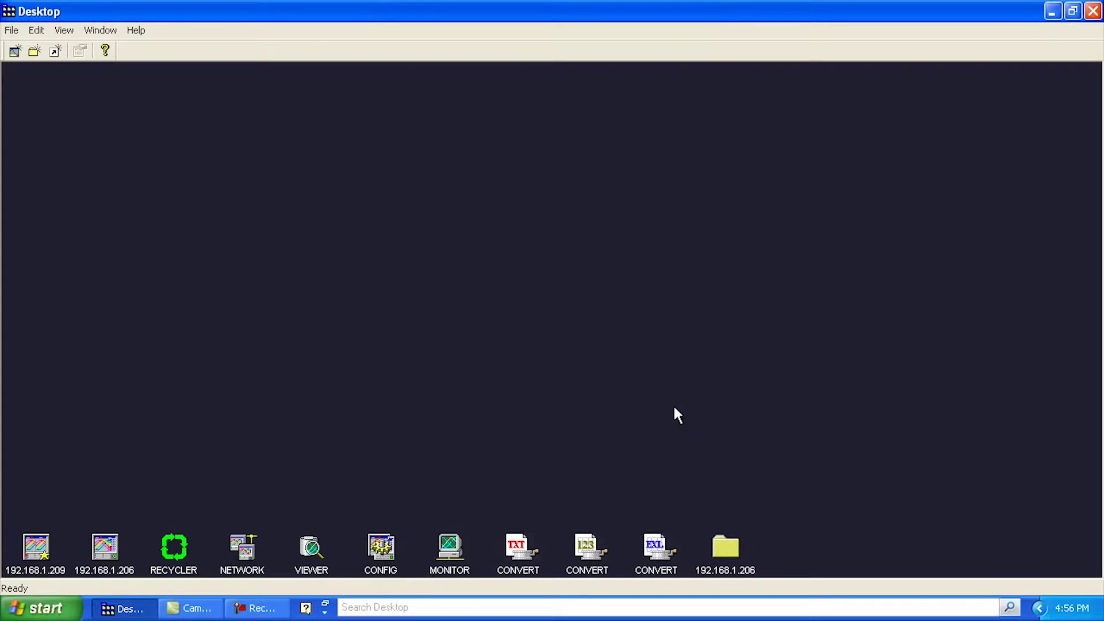
{"action": "double_click", "coordinate": [35, 550]}
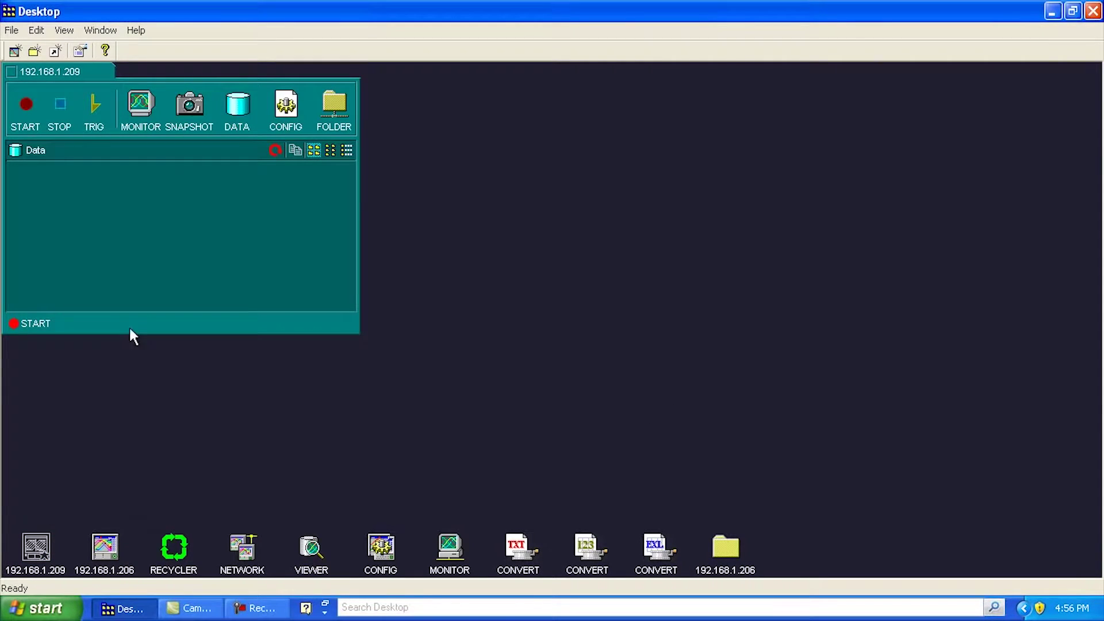
Update 192.168.1.209's Display File count (157) and Report File date in Property, then close it
{"action": "left_click", "coordinate": [80, 52]}
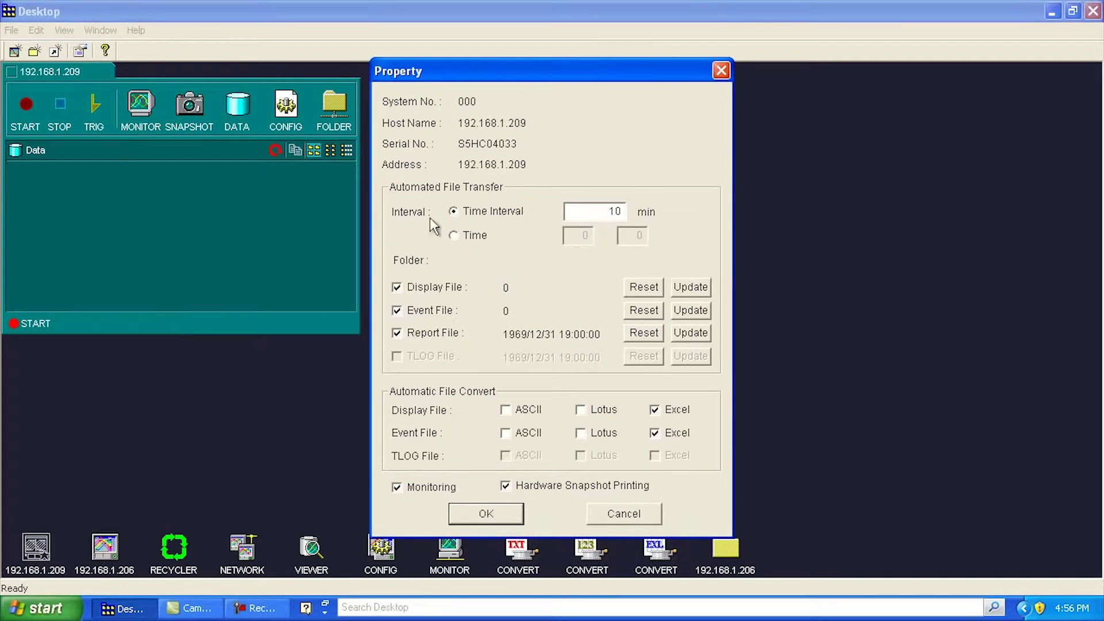
{"action": "left_click_drag", "start_coordinate": [534, 76], "coordinate": [536, 71]}
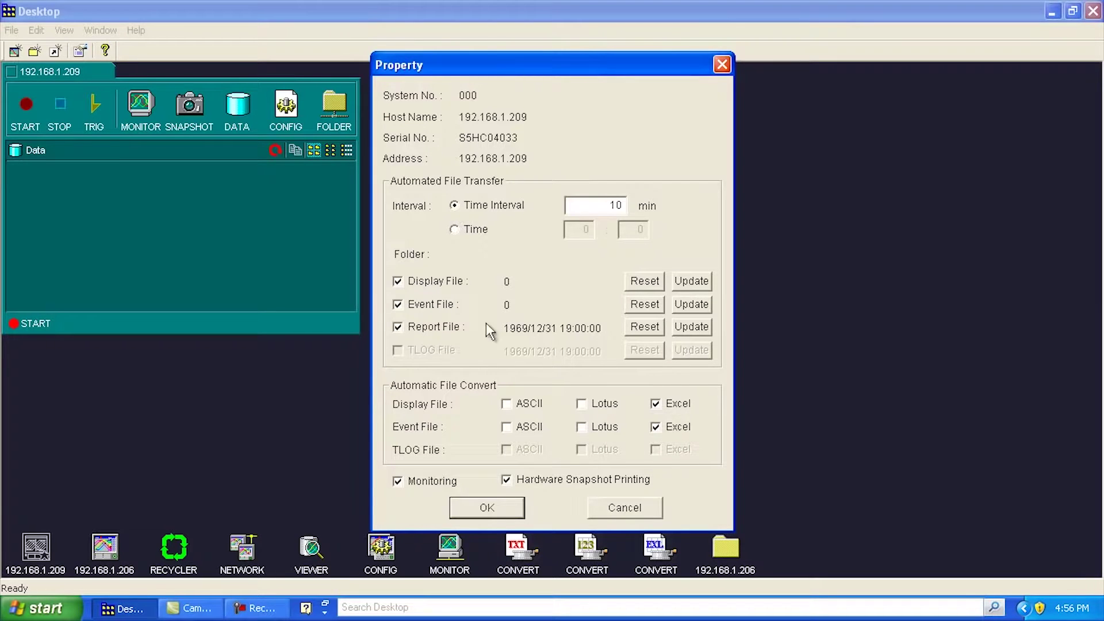
{"action": "left_click", "coordinate": [688, 283]}
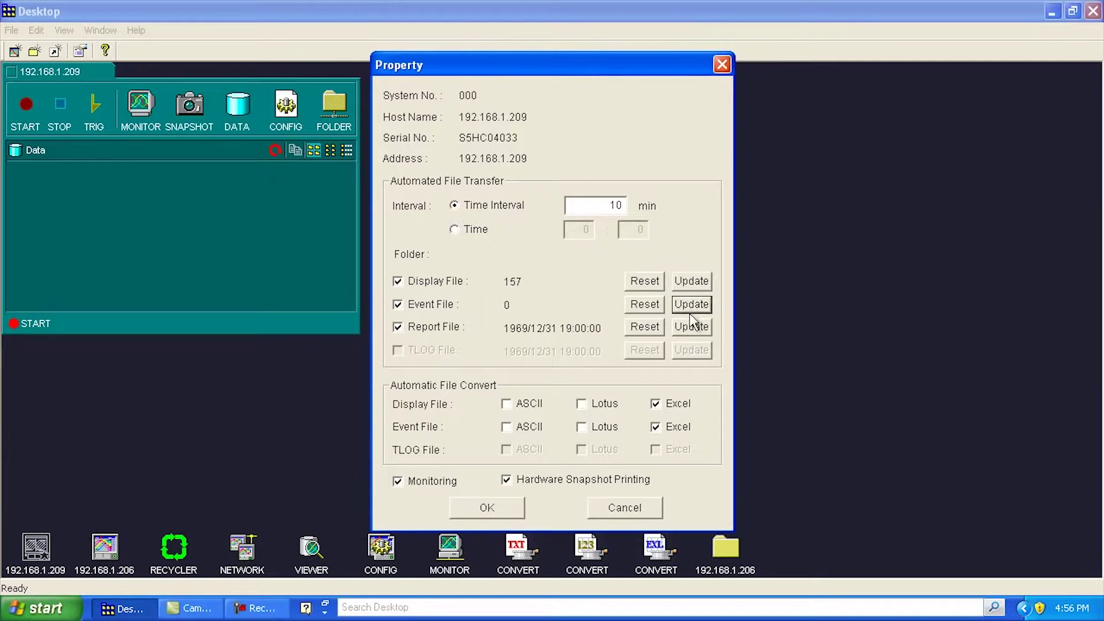
{"action": "left_click", "coordinate": [689, 327]}
{"action": "left_click", "coordinate": [509, 507]}
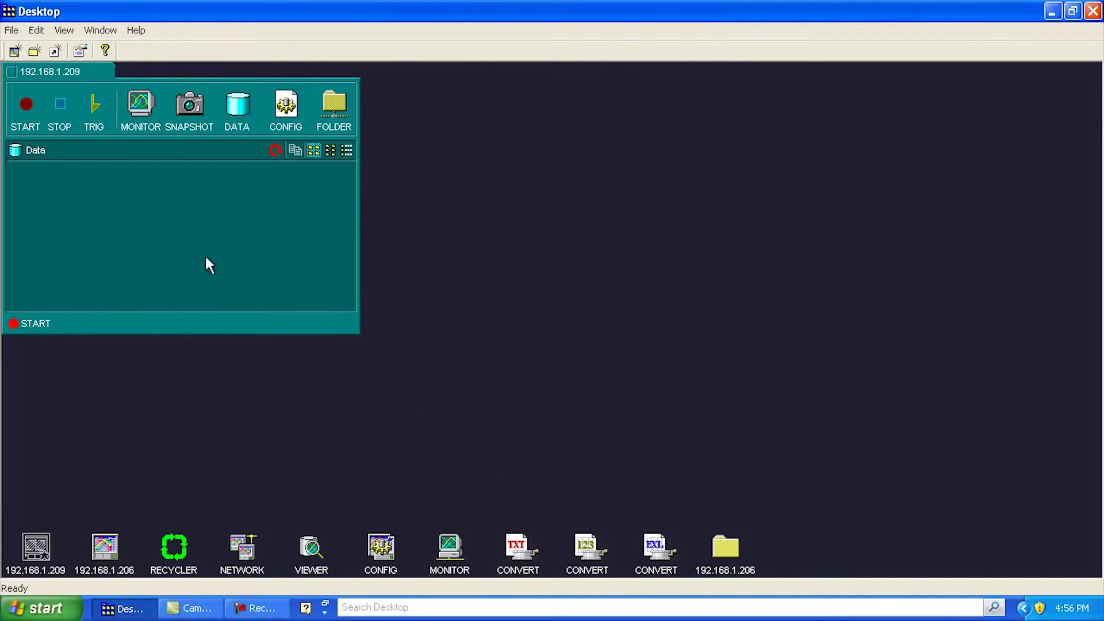
Open 192.168.1.209's Data Monitor, maximize the trend, and view GROUP 2, 4, then 1
{"action": "left_click", "coordinate": [132, 107]}
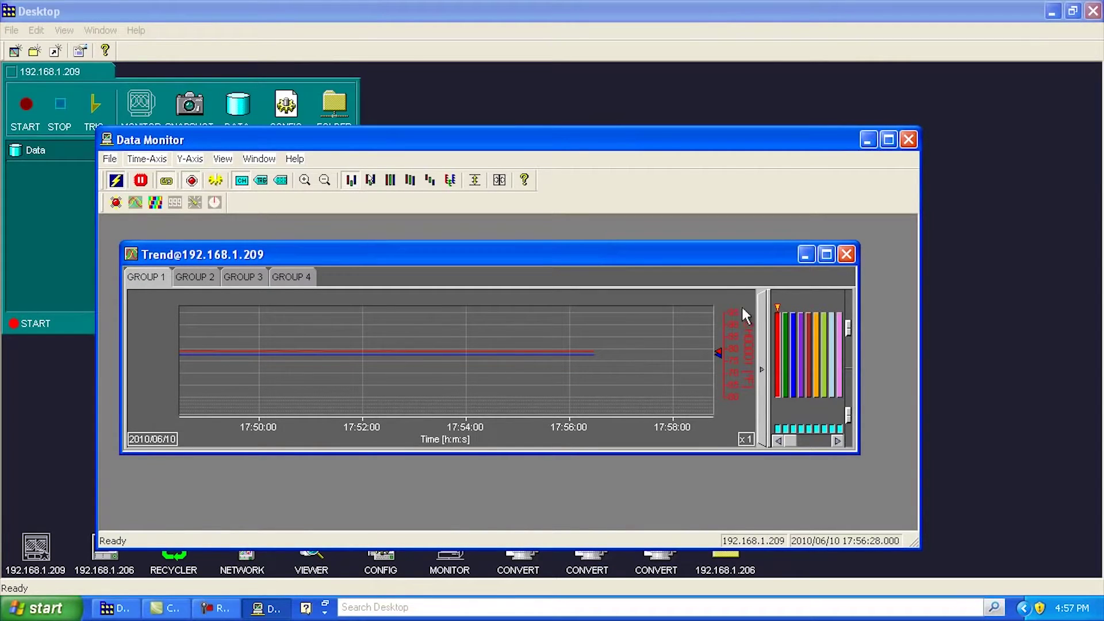
{"action": "left_click", "coordinate": [826, 254]}
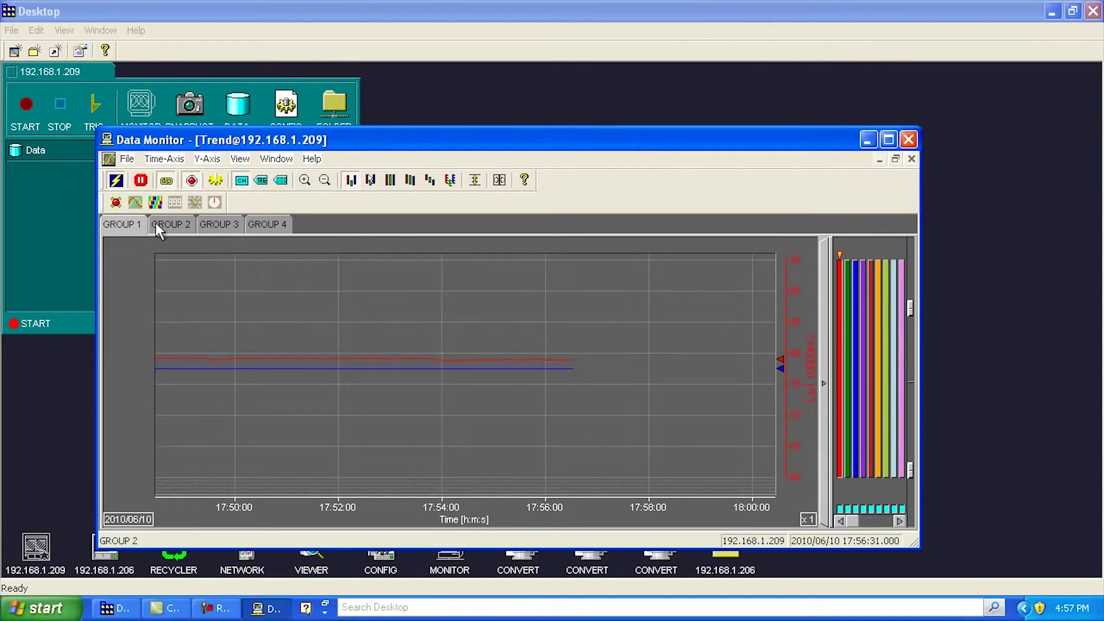
{"action": "left_click", "coordinate": [171, 223]}
{"action": "left_click", "coordinate": [258, 225]}
{"action": "left_click", "coordinate": [118, 224]}
Toggle between separate Y axes and one stacked scale, then close the Data Monitor
{"action": "left_click", "coordinate": [450, 180]}
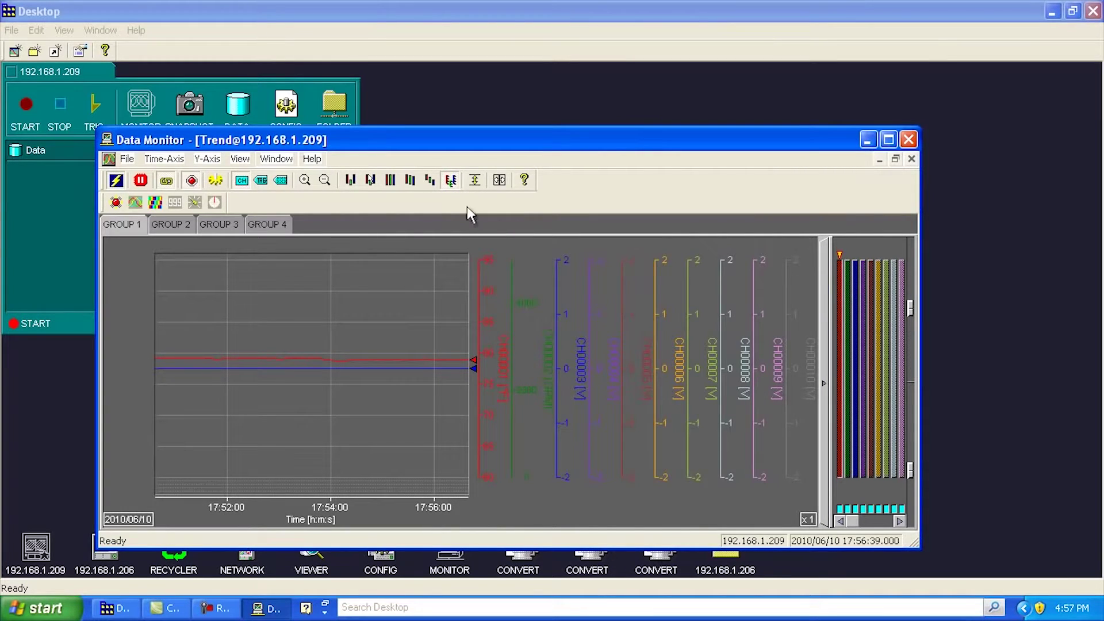
{"action": "left_click", "coordinate": [430, 180]}
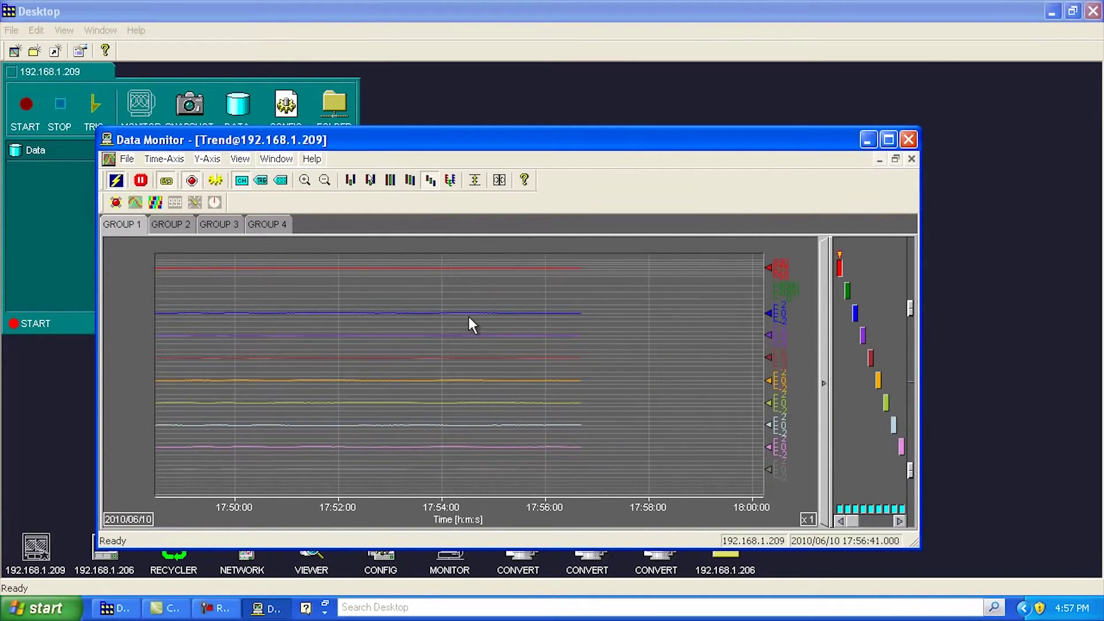
{"action": "left_click", "coordinate": [909, 141]}
{"action": "left_click", "coordinate": [473, 374]}
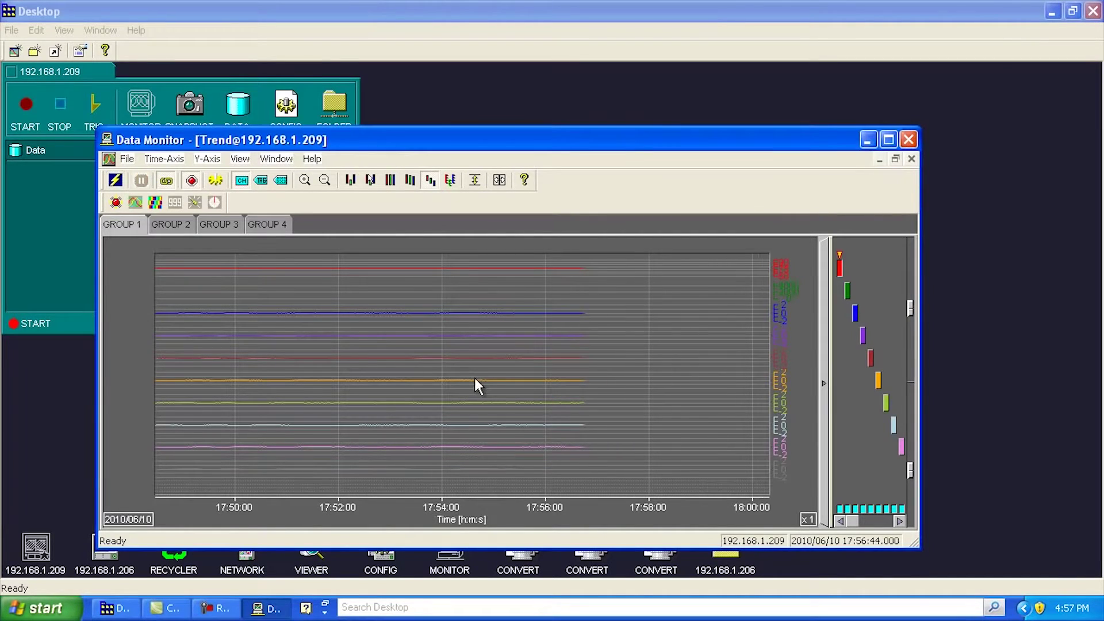
{"action": "left_click", "coordinate": [909, 142]}
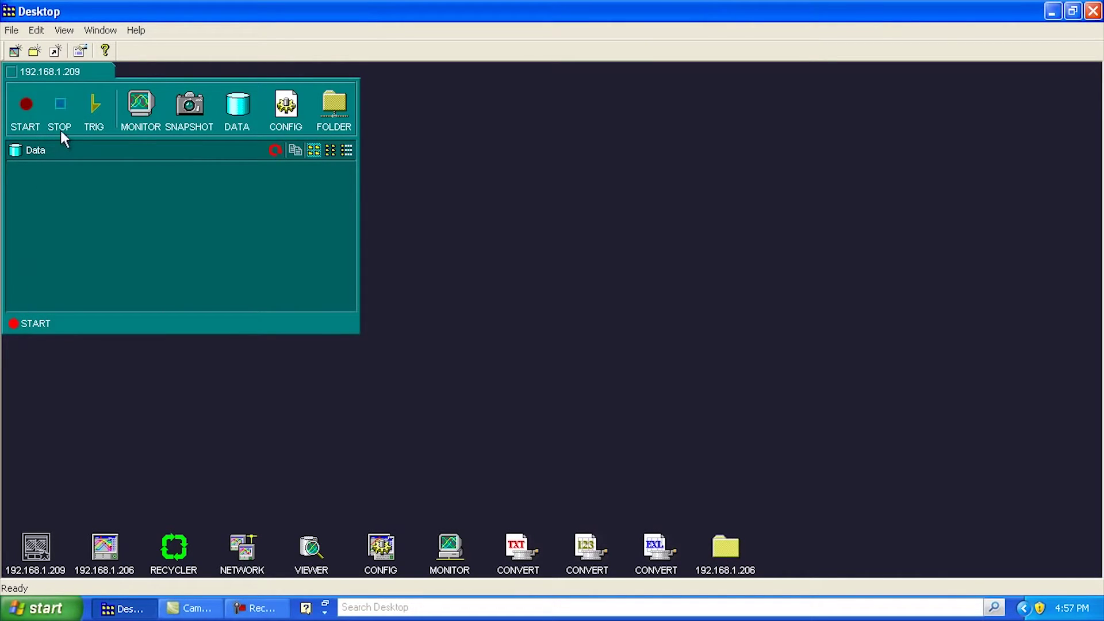
Stop recording on 192.168.1.209 and toggle DATA to list its stored files
{"action": "left_click", "coordinate": [59, 108]}
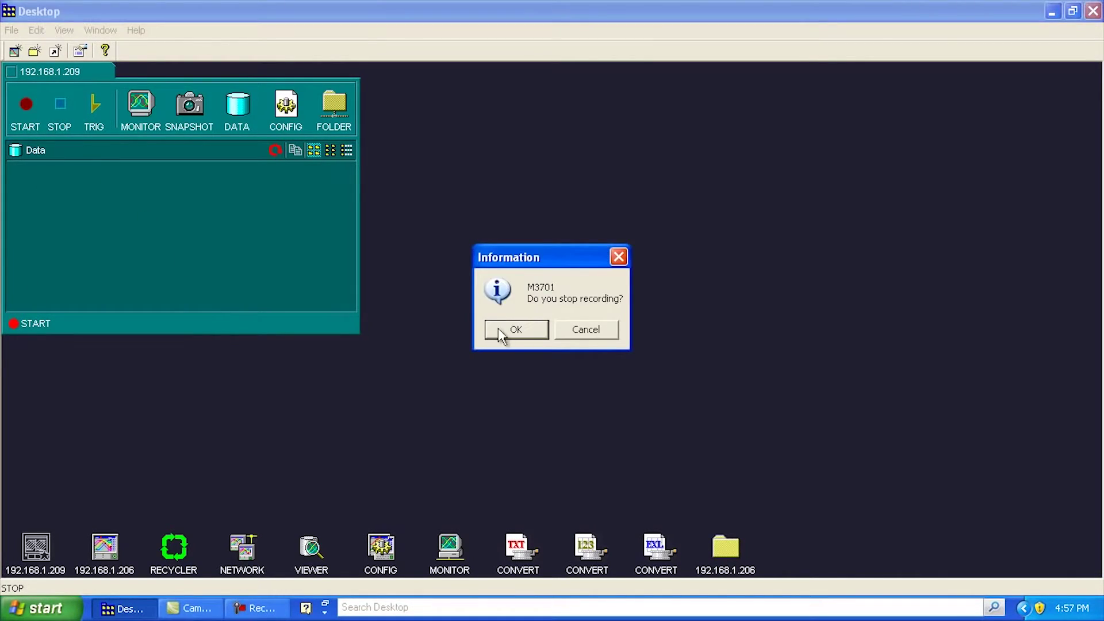
{"action": "left_click", "coordinate": [500, 333]}
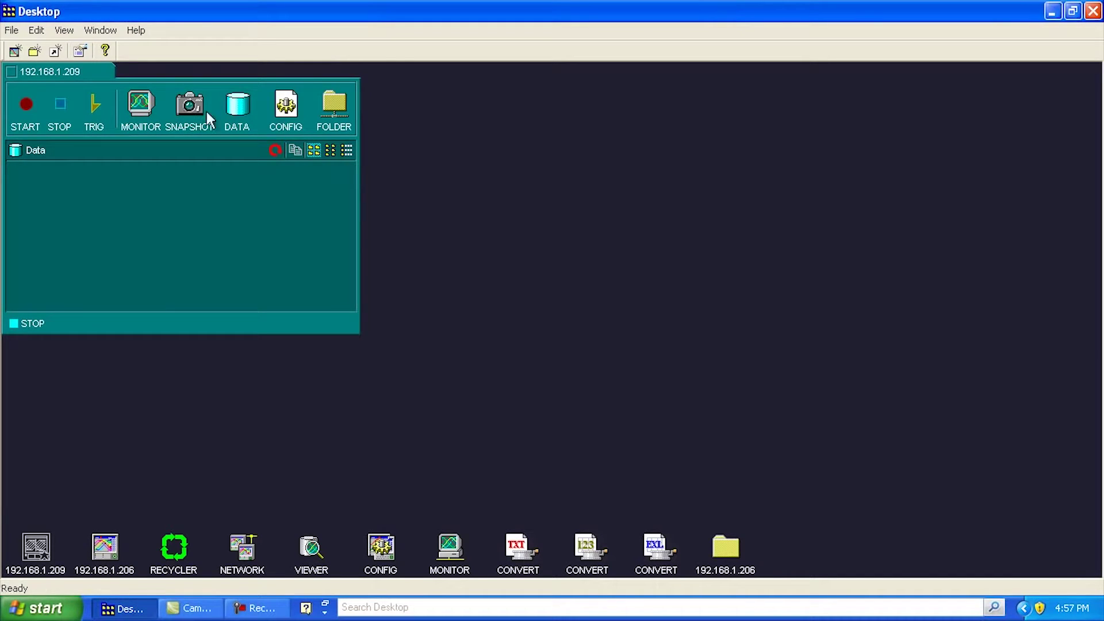
{"action": "left_click", "coordinate": [241, 110]}
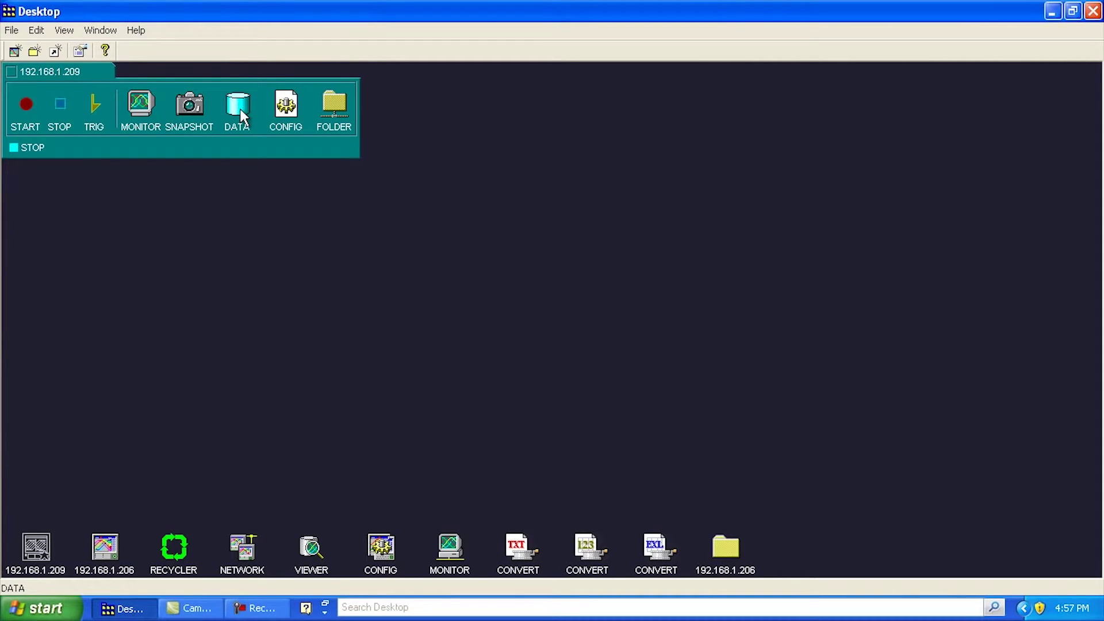
{"action": "left_click", "coordinate": [240, 110]}
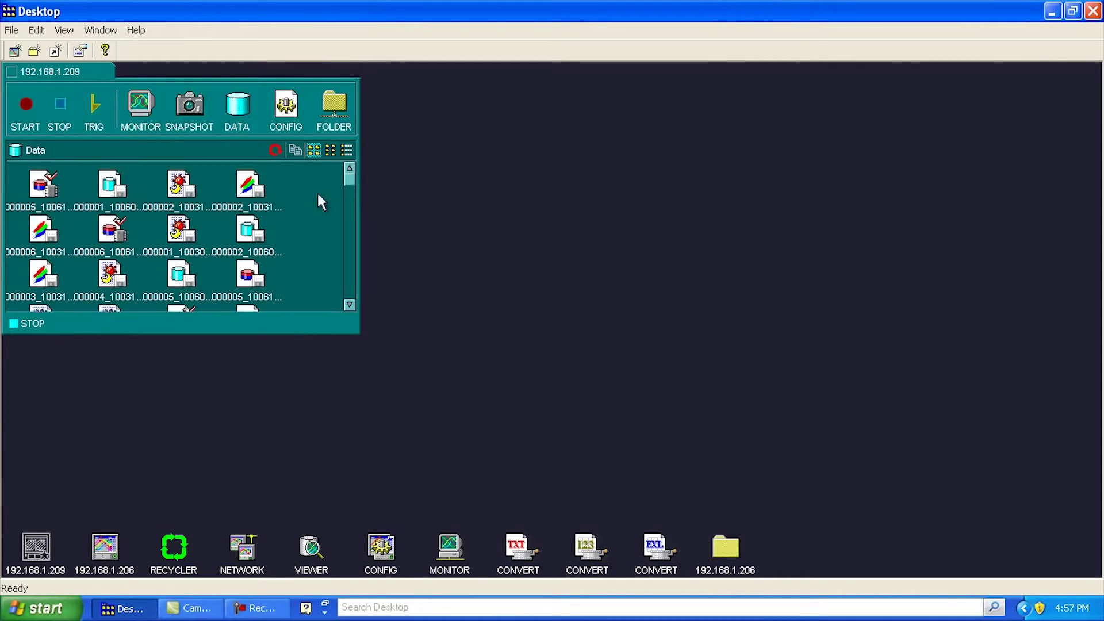
Show the 192.168.1.209 data files in details view with size, type, time and media columns, widening the panel
{"action": "mouse_move", "coordinate": [348, 179]}
{"action": "left_mouse_down"}
{"action": "mouse_move", "coordinate": [363, 309]}
{"action": "mouse_move", "coordinate": [348, 172]}
{"action": "left_mouse_up"}
{"action": "left_click", "coordinate": [331, 151]}
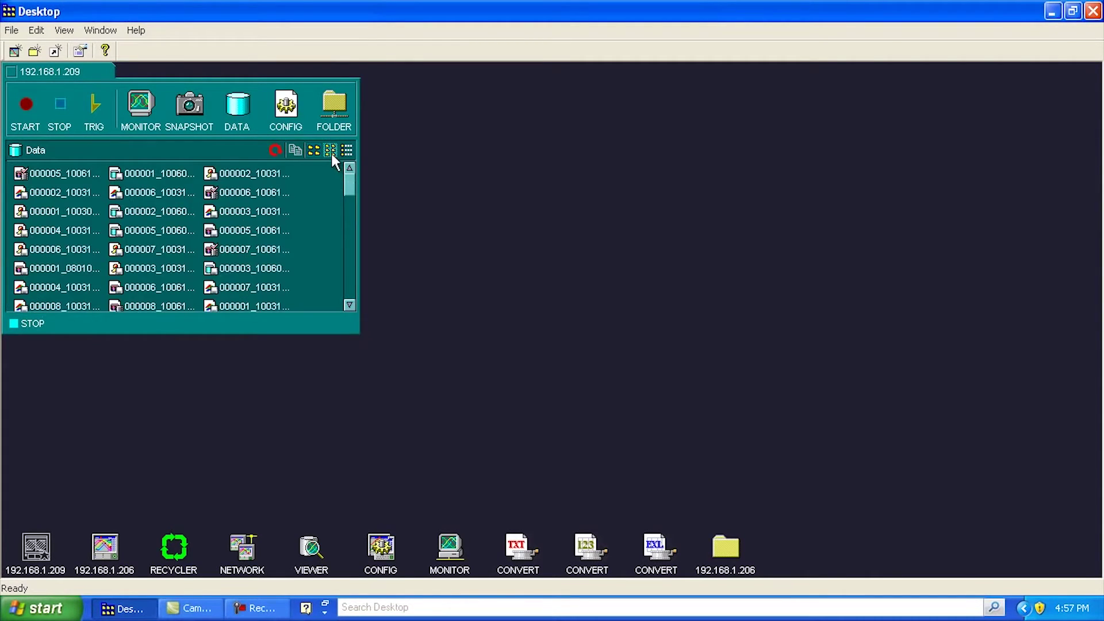
{"action": "left_click", "coordinate": [347, 151]}
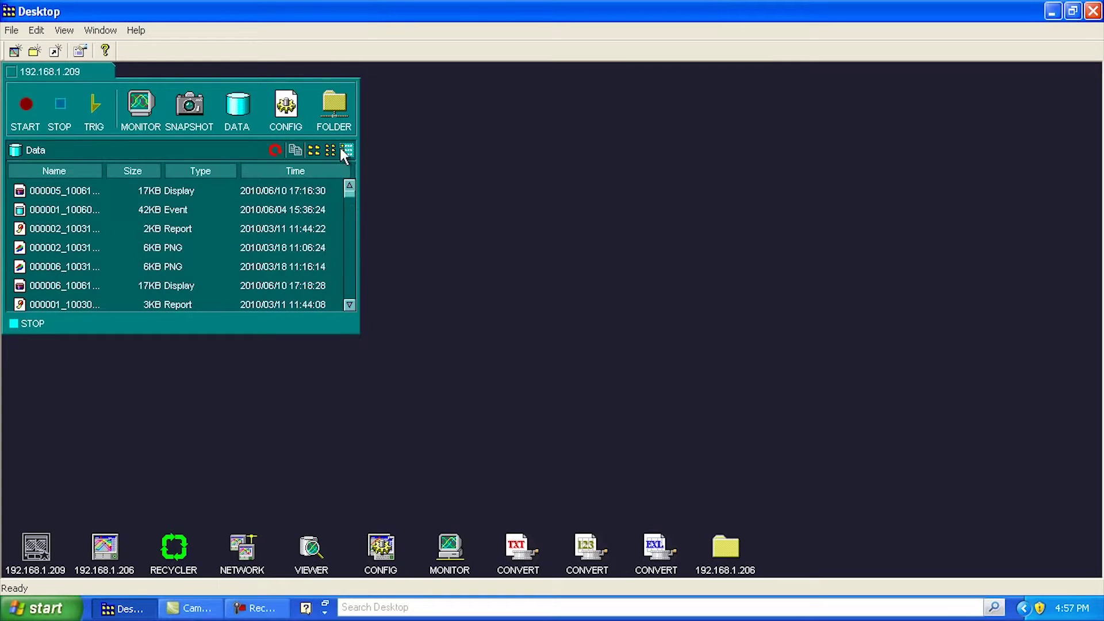
{"action": "left_click_drag", "start_coordinate": [359, 333], "coordinate": [845, 454]}
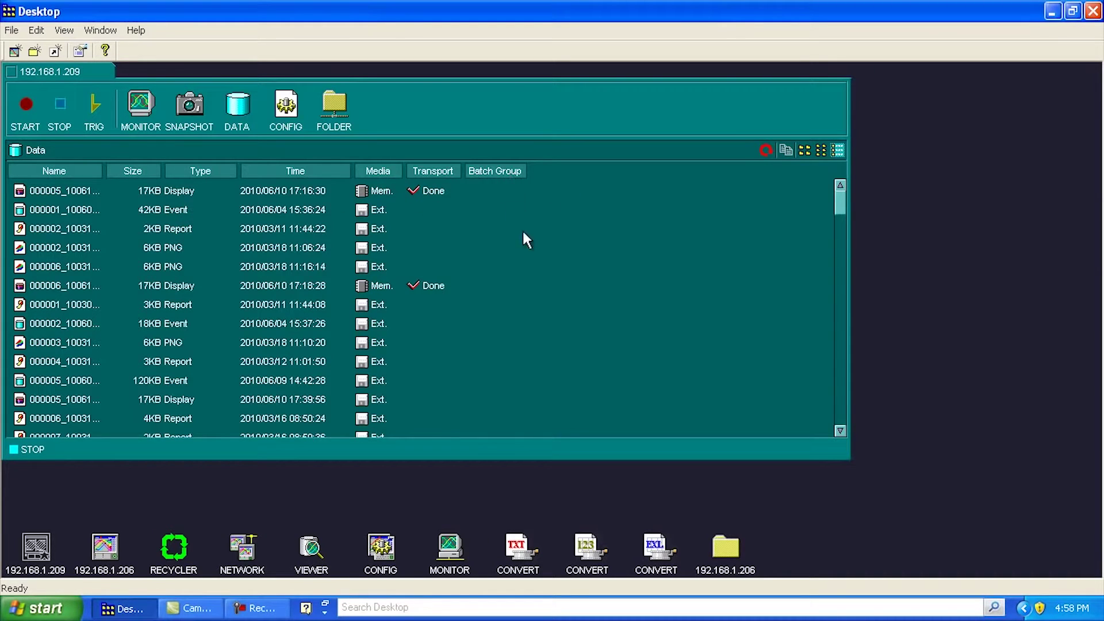
{"action": "left_click_drag", "start_coordinate": [841, 198], "coordinate": [818, 229]}
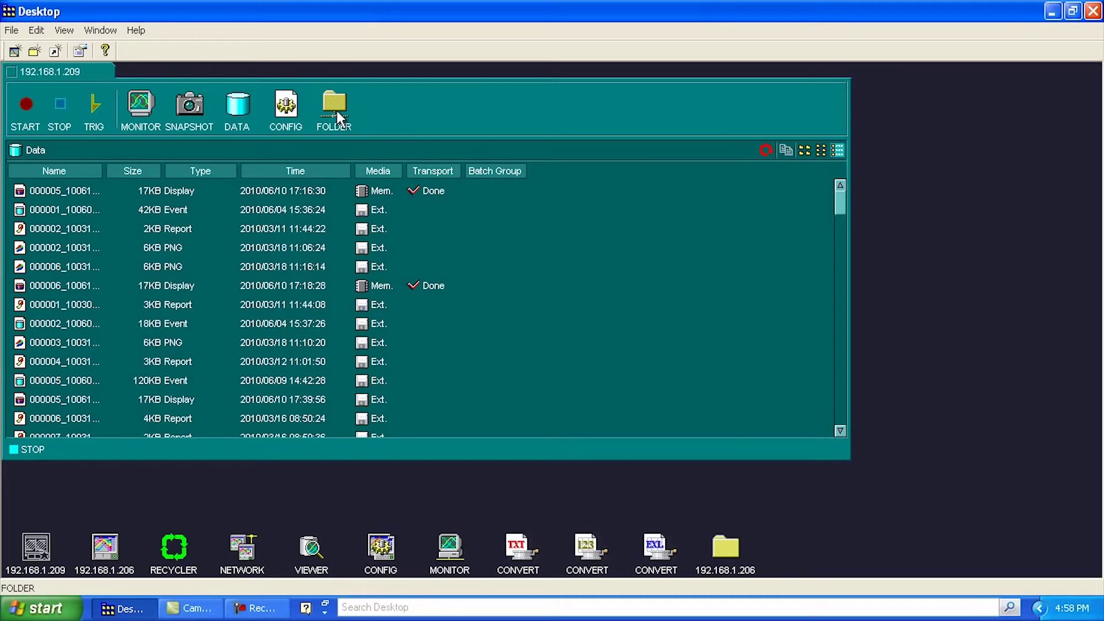
Open the 192.168.1.206 folder of retrieved DDS, EXL and DHR files and center it
{"action": "mouse_move", "coordinate": [336, 110]}
{"action": "left_mouse_down"}
{"action": "mouse_move", "coordinate": [588, 188]}
{"action": "mouse_move", "coordinate": [840, 569]}
{"action": "mouse_move", "coordinate": [371, 175]}
{"action": "mouse_move", "coordinate": [342, 102]}
{"action": "left_mouse_up"}
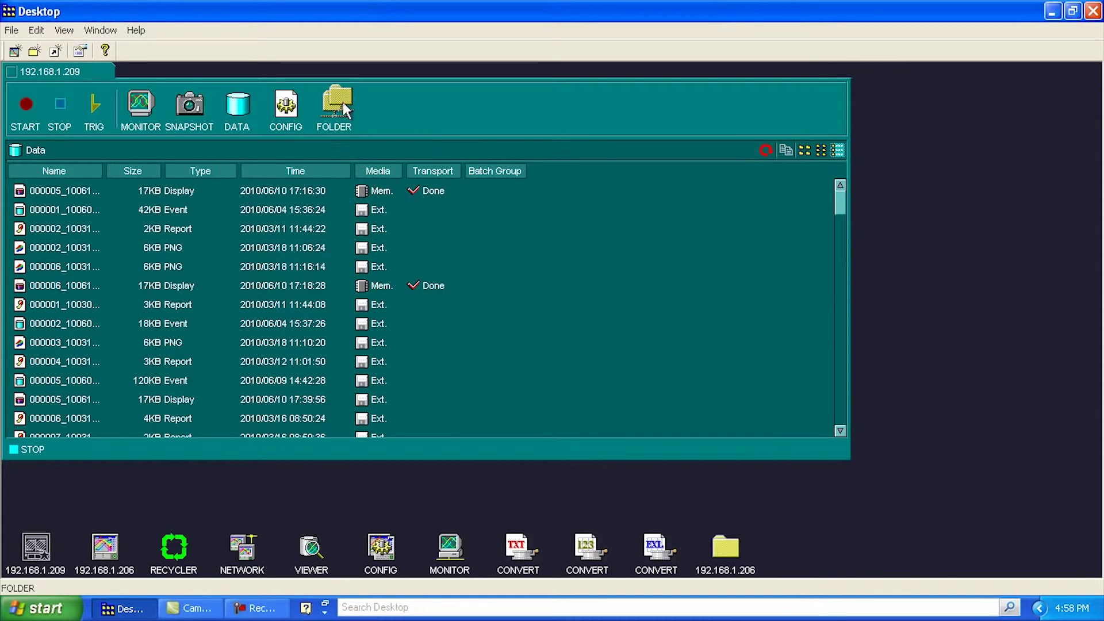
{"action": "double_click", "coordinate": [731, 547]}
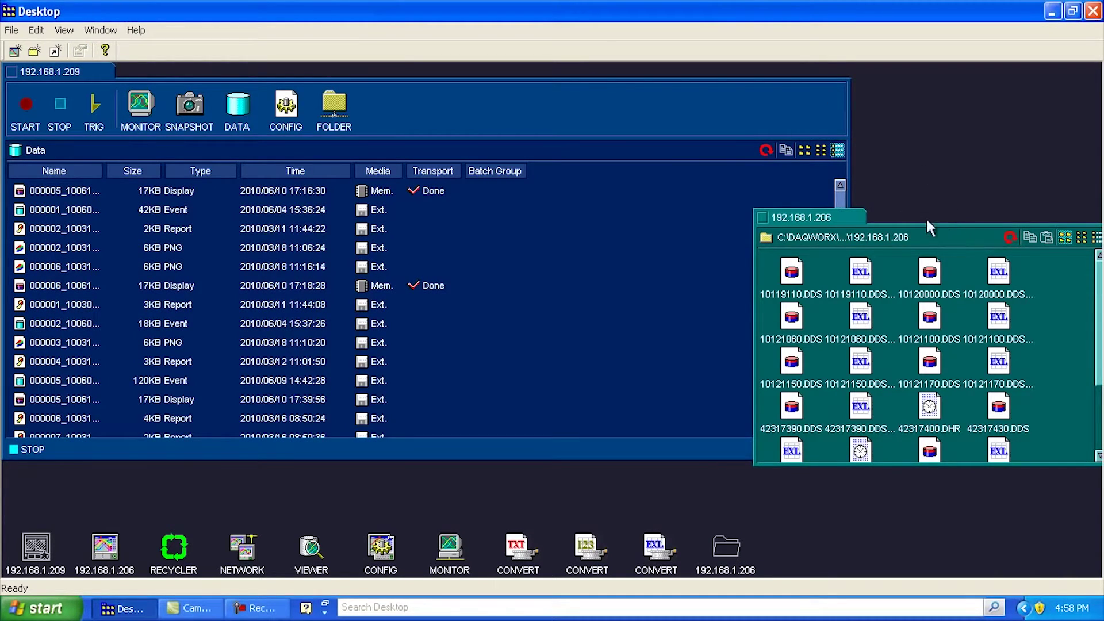
{"action": "left_click_drag", "start_coordinate": [837, 219], "coordinate": [363, 154]}
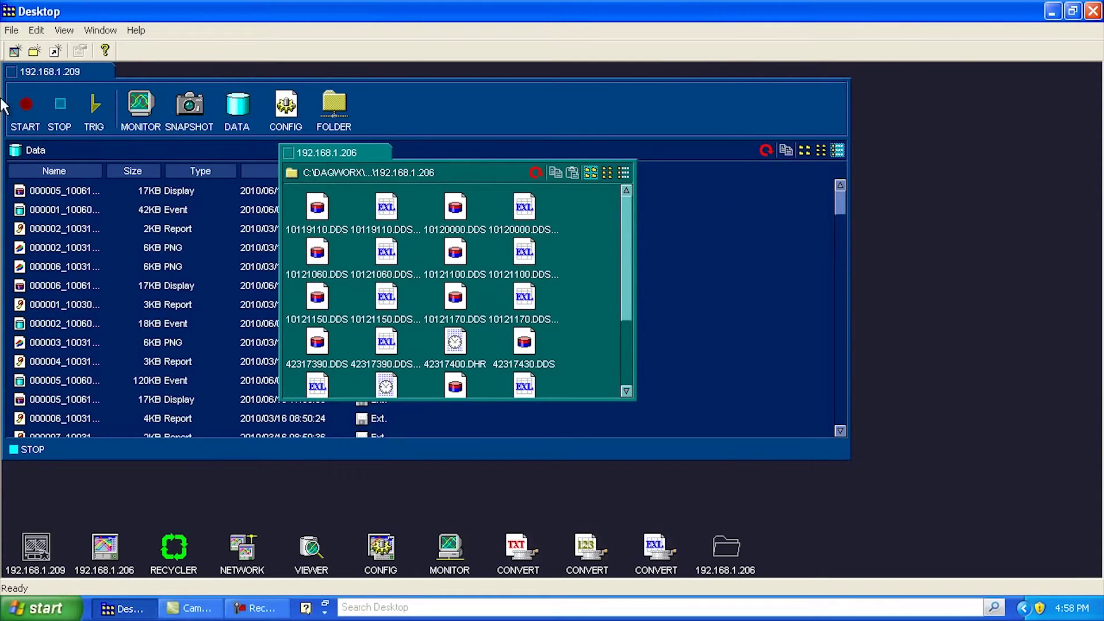
Close the 192.168.1.209 panel, open station 192.168.1.206's panel, and close the folder window
{"action": "left_click", "coordinate": [11, 71]}
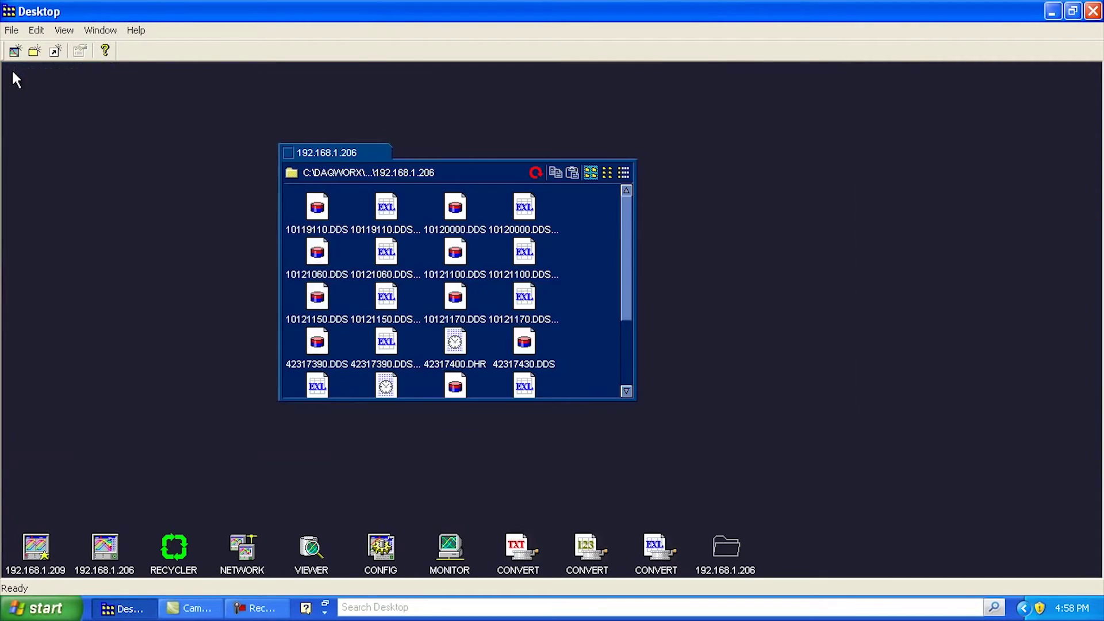
{"action": "double_click", "coordinate": [104, 546]}
{"action": "left_click", "coordinate": [475, 173]}
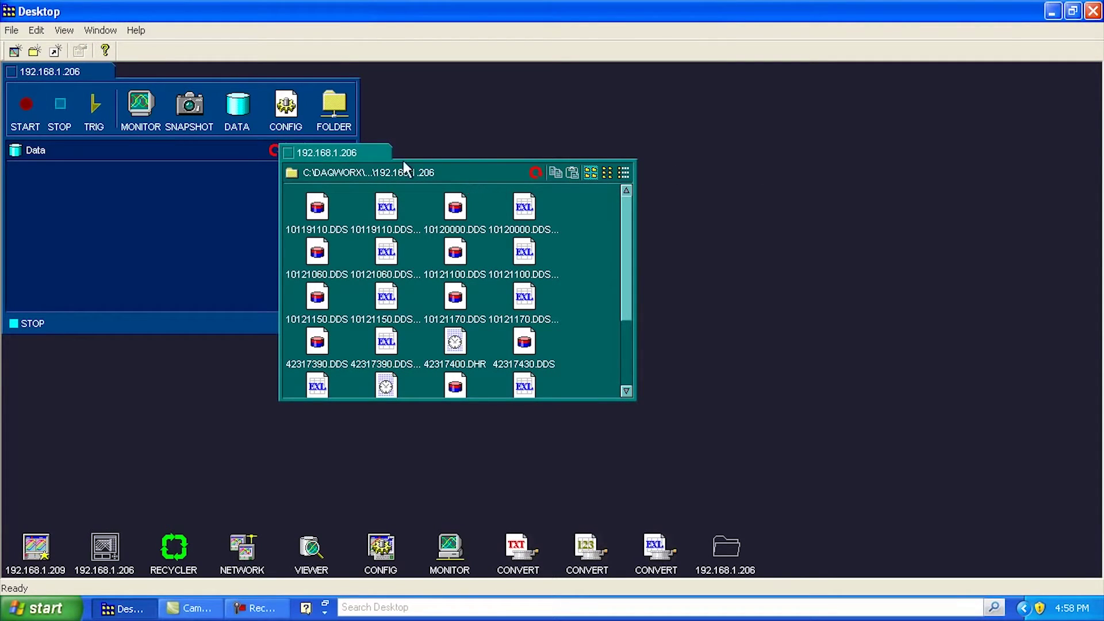
{"action": "left_click_drag", "start_coordinate": [404, 166], "coordinate": [588, 119]}
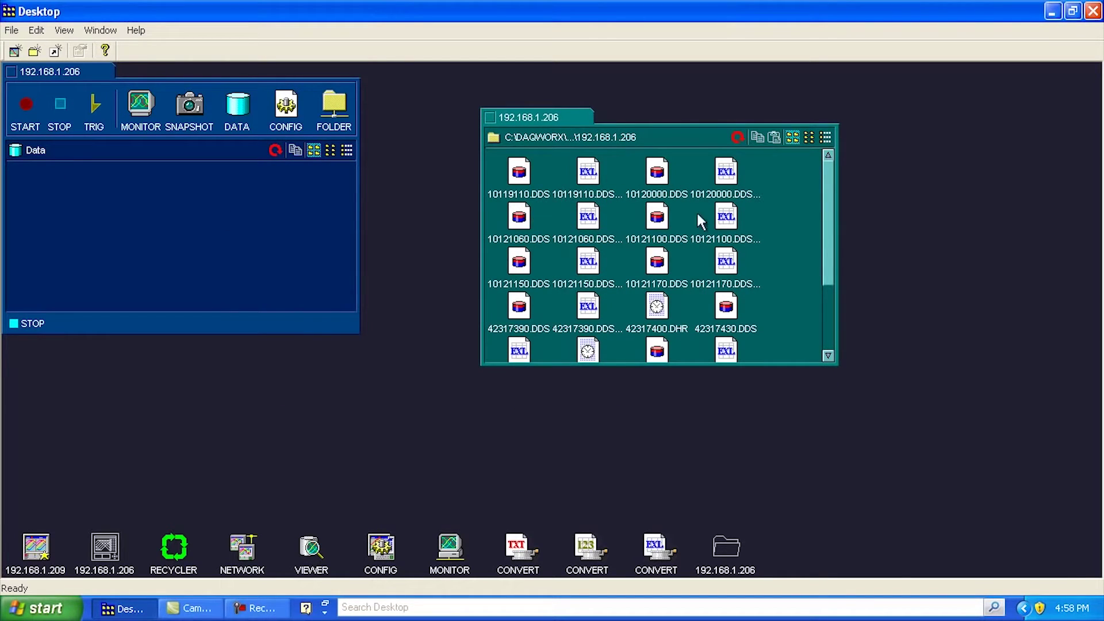
{"action": "left_click_drag", "start_coordinate": [829, 241], "coordinate": [806, 189]}
{"action": "left_click_drag", "start_coordinate": [823, 239], "coordinate": [828, 317]}
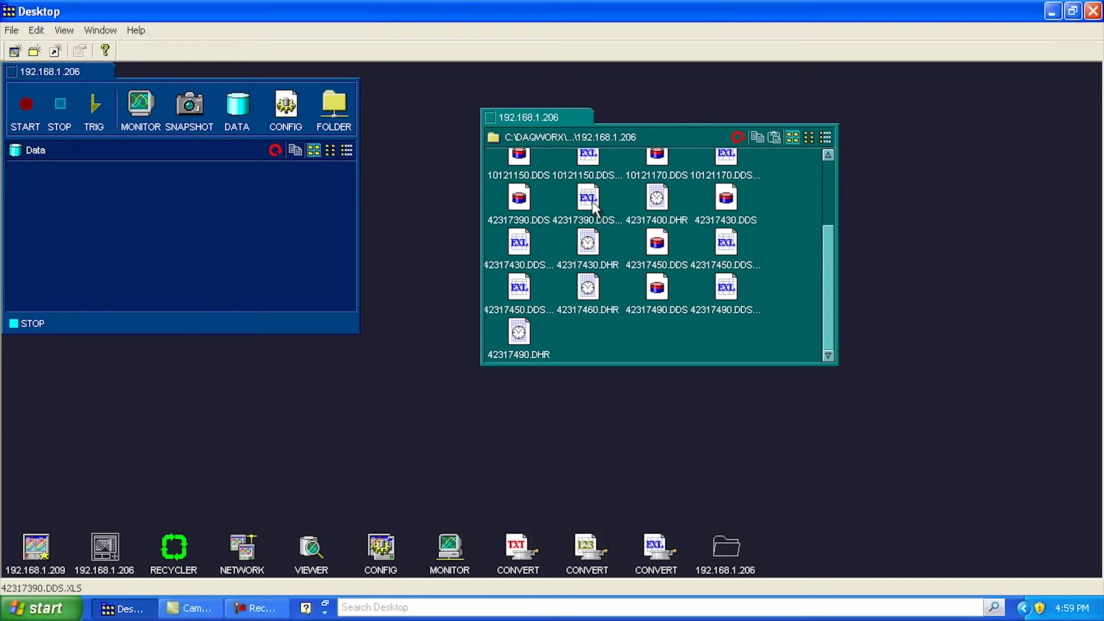
{"action": "left_click", "coordinate": [493, 117]}
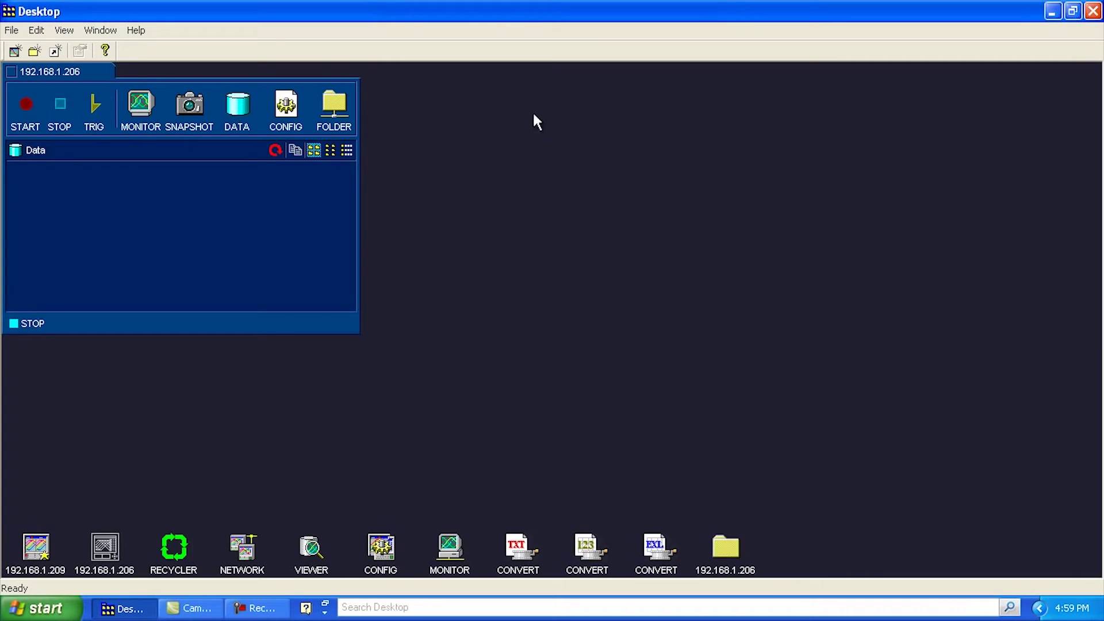
Browse the Setting submenus of the 192.168.1.206 hardware configuration, then exit without storing changes
{"action": "left_click", "coordinate": [285, 108]}
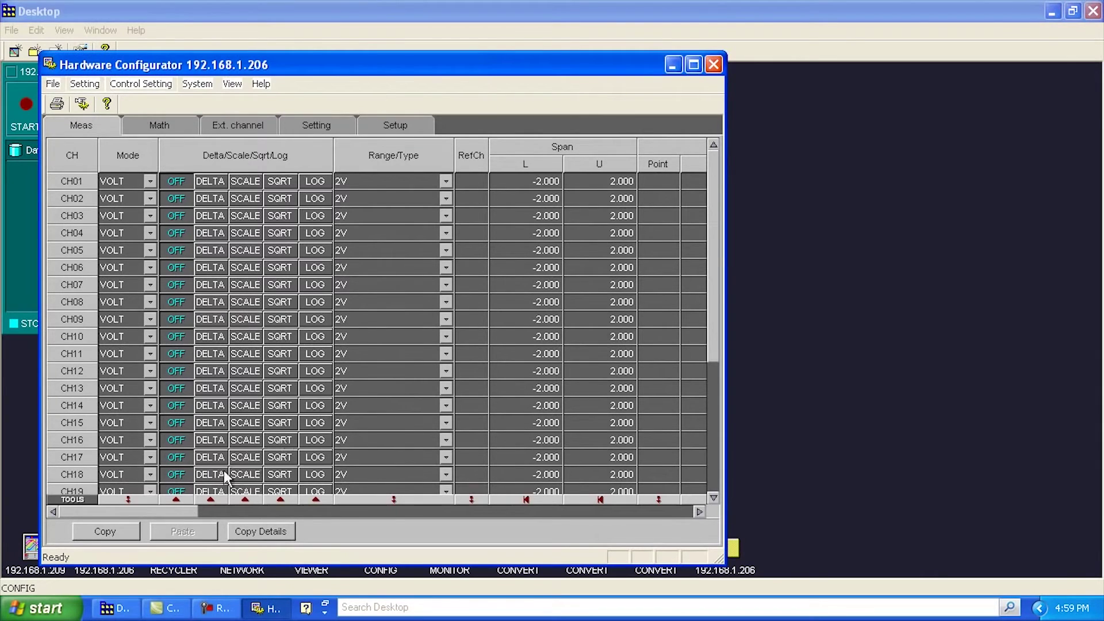
{"action": "left_click", "coordinate": [92, 86]}
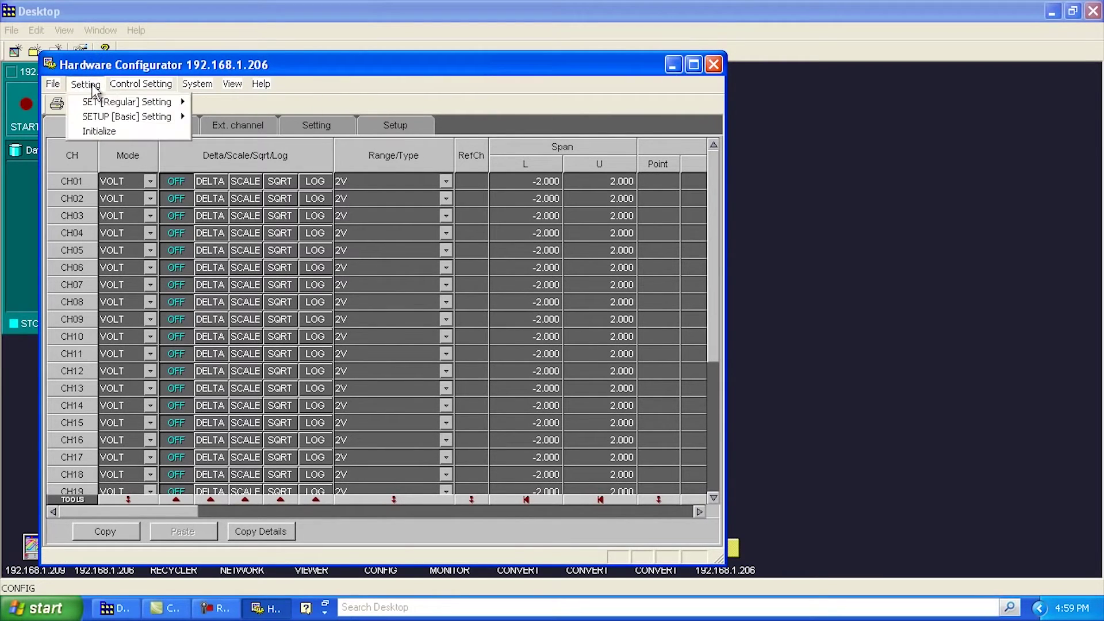
{"action": "mouse_move", "coordinate": [96, 103]}
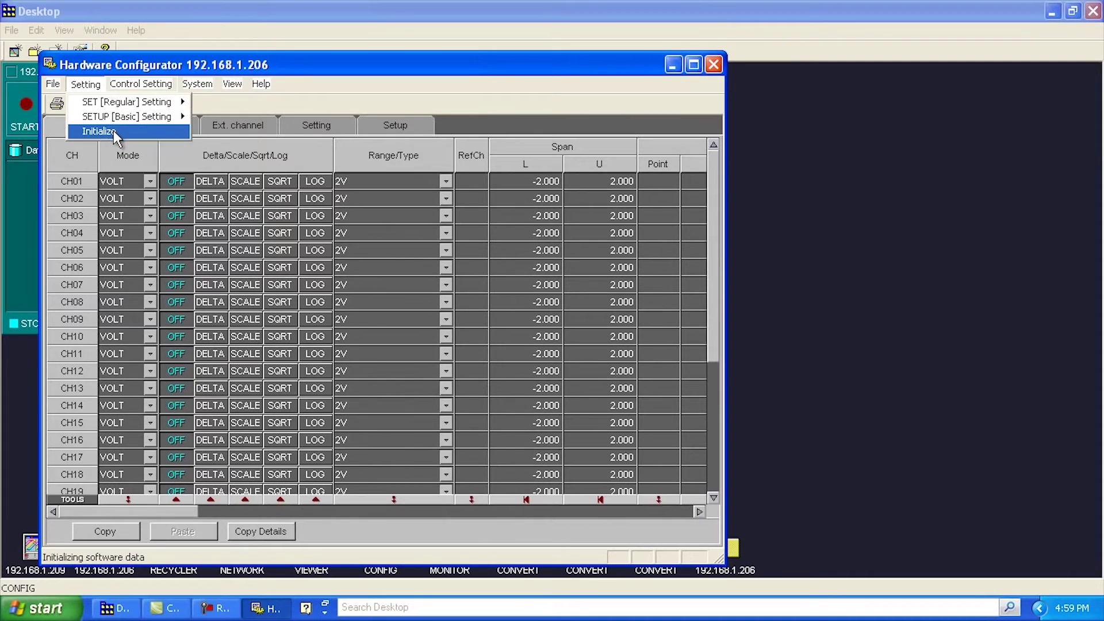
{"action": "mouse_move", "coordinate": [120, 117]}
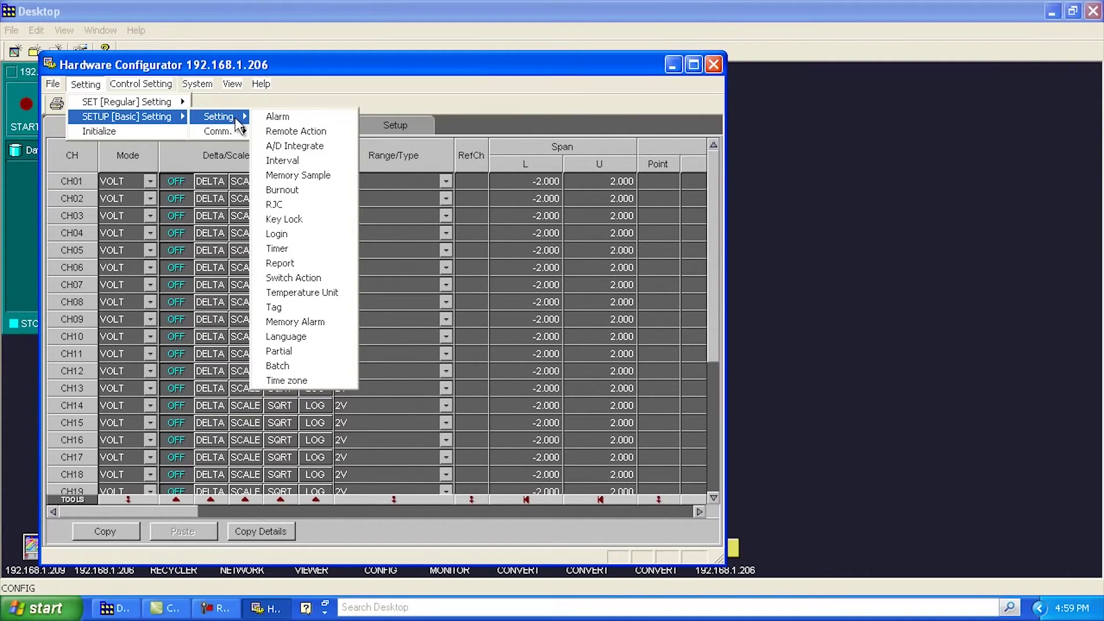
{"action": "mouse_move", "coordinate": [240, 132]}
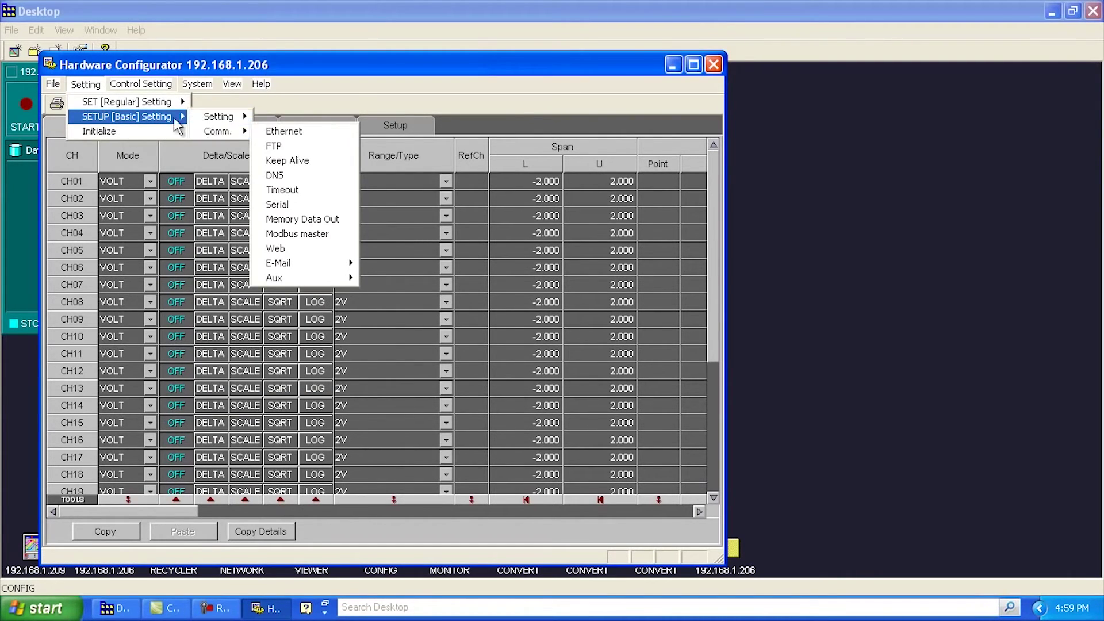
{"action": "mouse_move", "coordinate": [53, 84]}
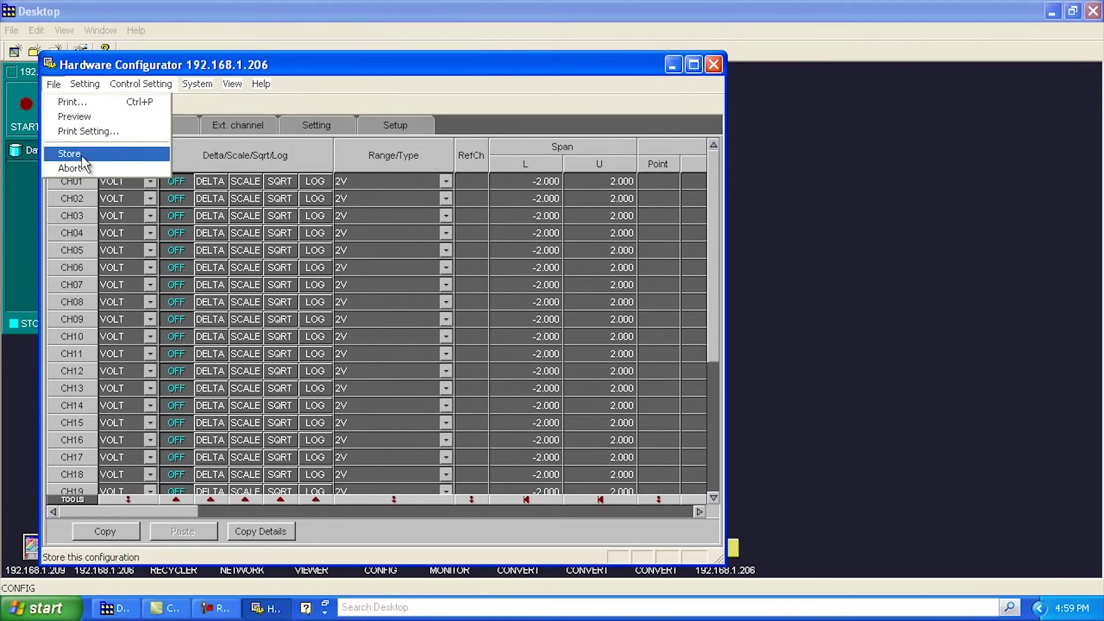
{"action": "left_click", "coordinate": [718, 66]}
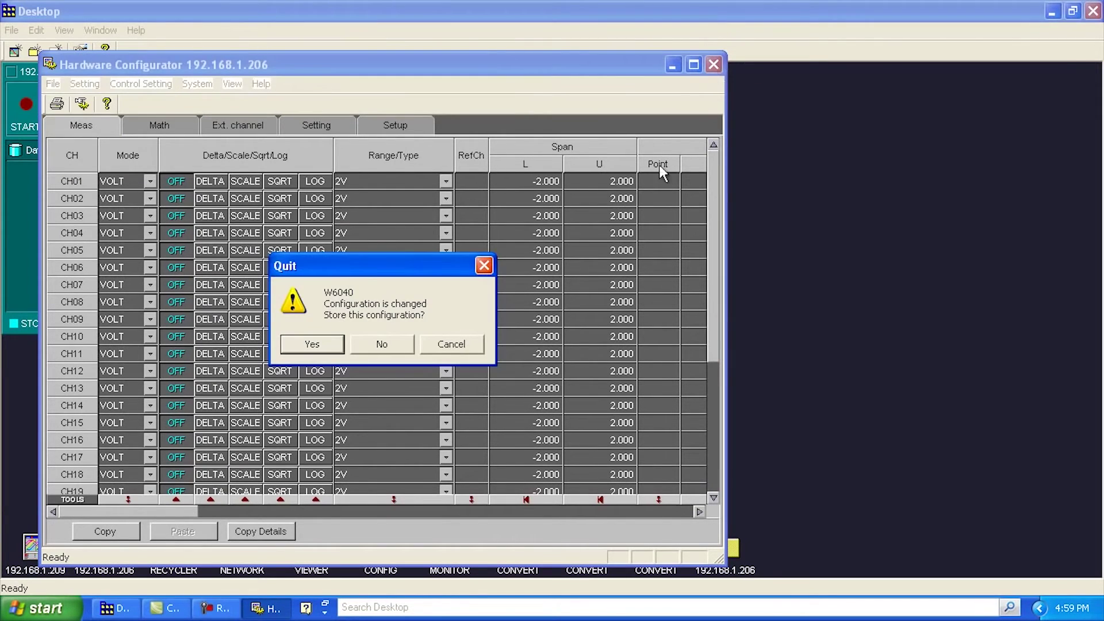
{"action": "left_click", "coordinate": [393, 343]}
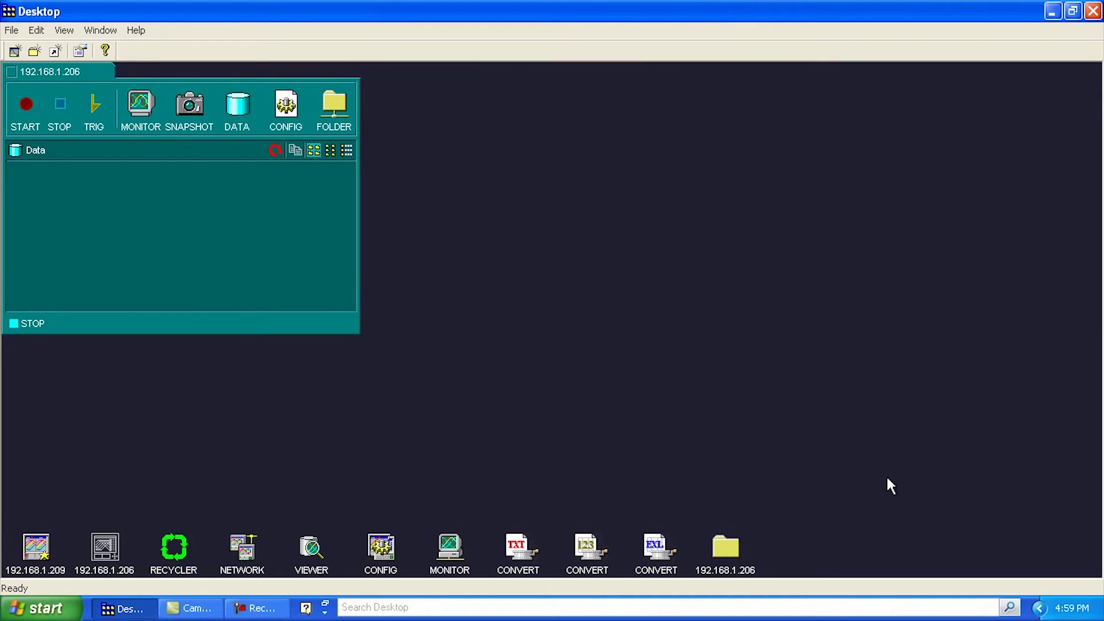
Create a new folder and name it DAQStation1
{"action": "left_click", "coordinate": [33, 51]}
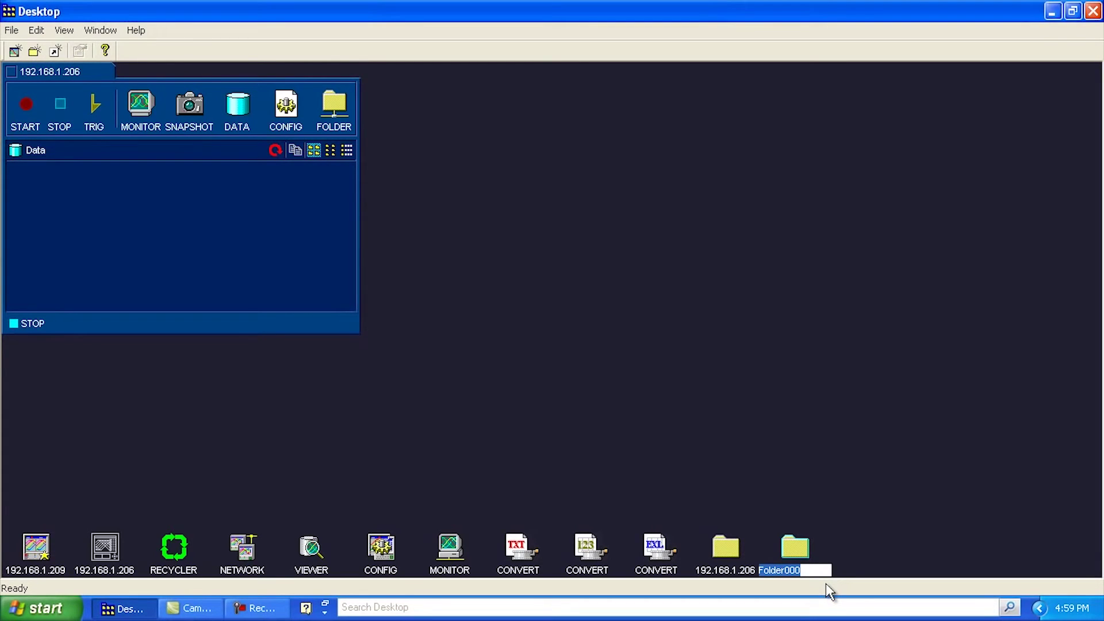
{"action": "type", "text": "DAQStation1"}
{"action": "left_click", "coordinate": [889, 503]}
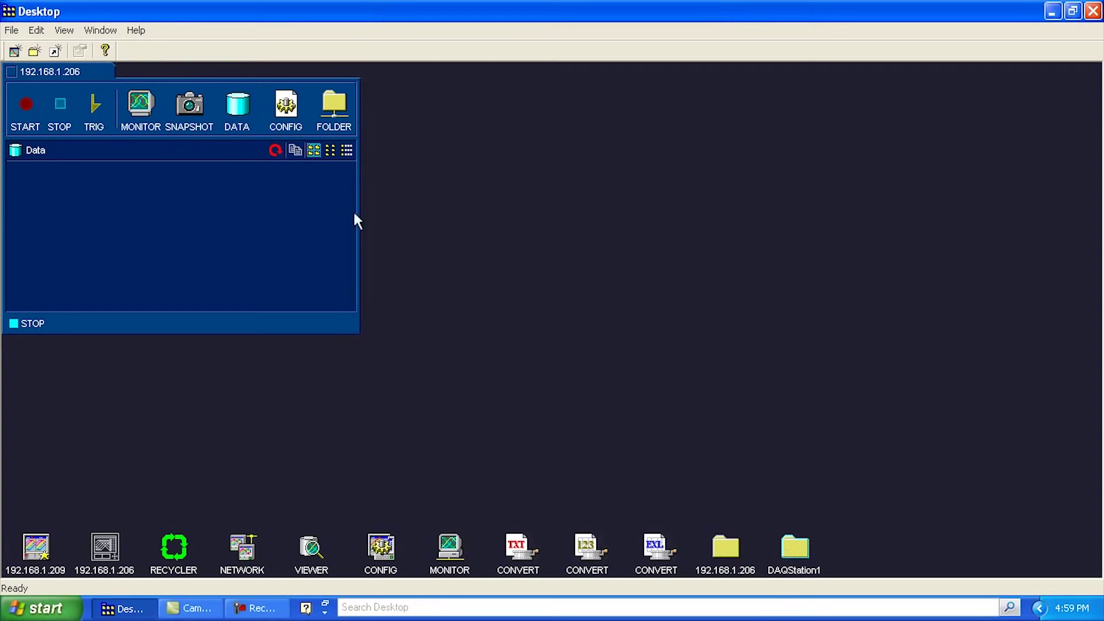
Reposition the DAQStation1 folder, open its empty window, then close it
{"action": "left_click_drag", "start_coordinate": [239, 106], "coordinate": [797, 551]}
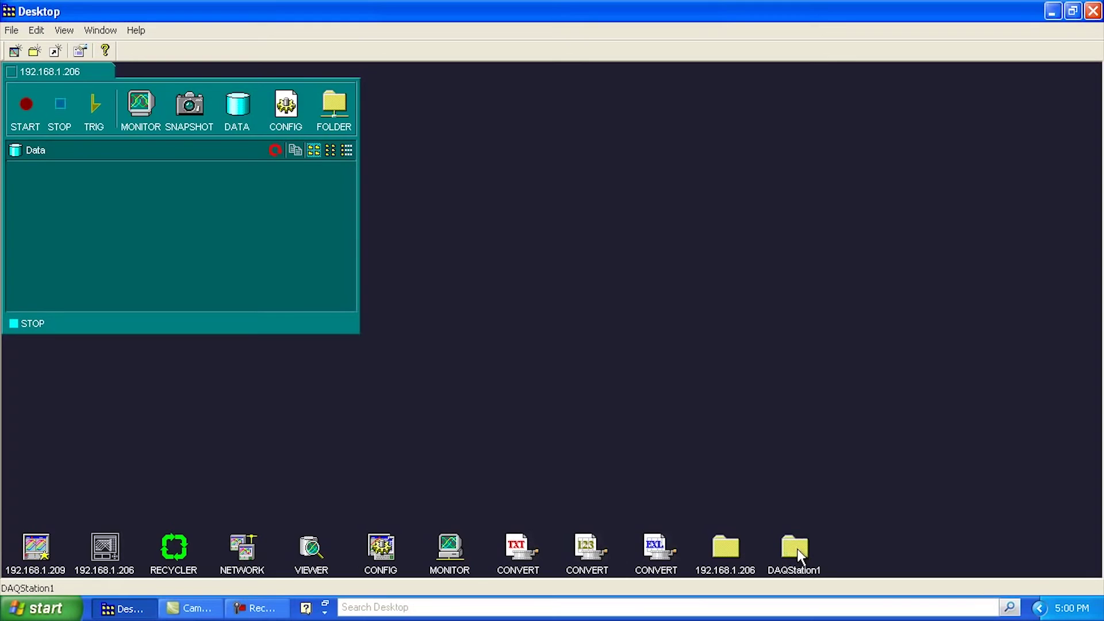
{"action": "double_click", "coordinate": [796, 549]}
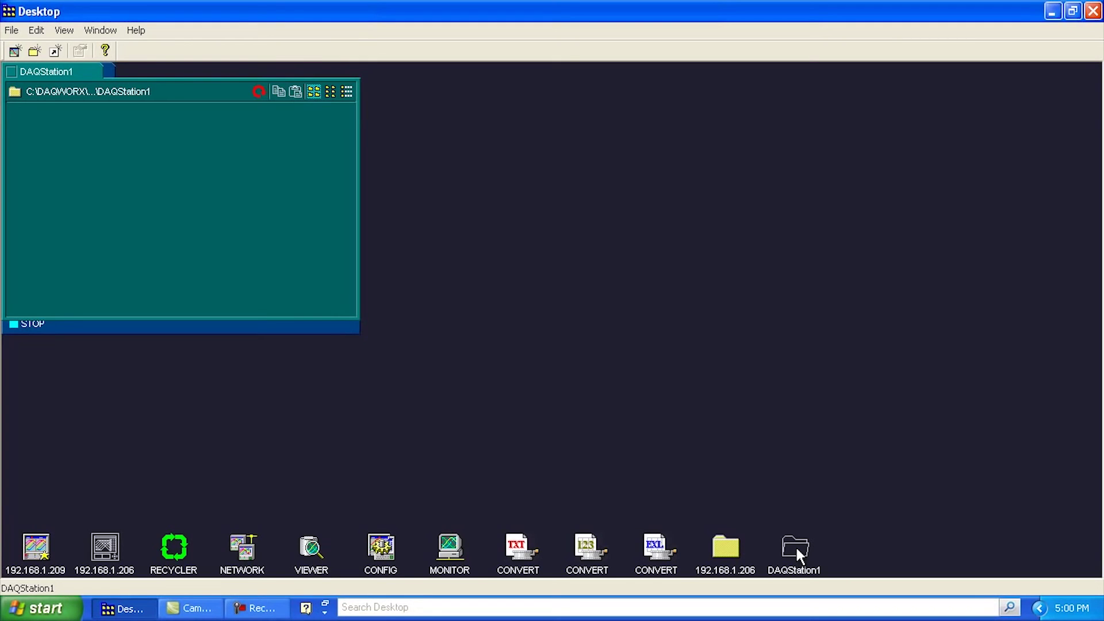
{"action": "left_click_drag", "start_coordinate": [93, 78], "coordinate": [553, 160]}
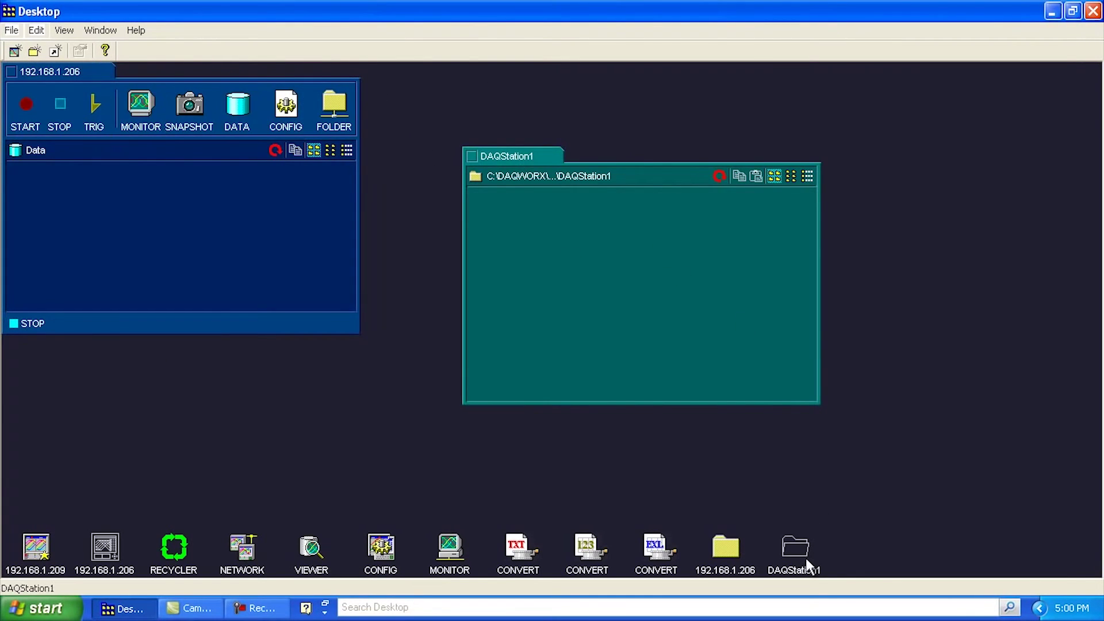
{"action": "left_click", "coordinate": [471, 157]}
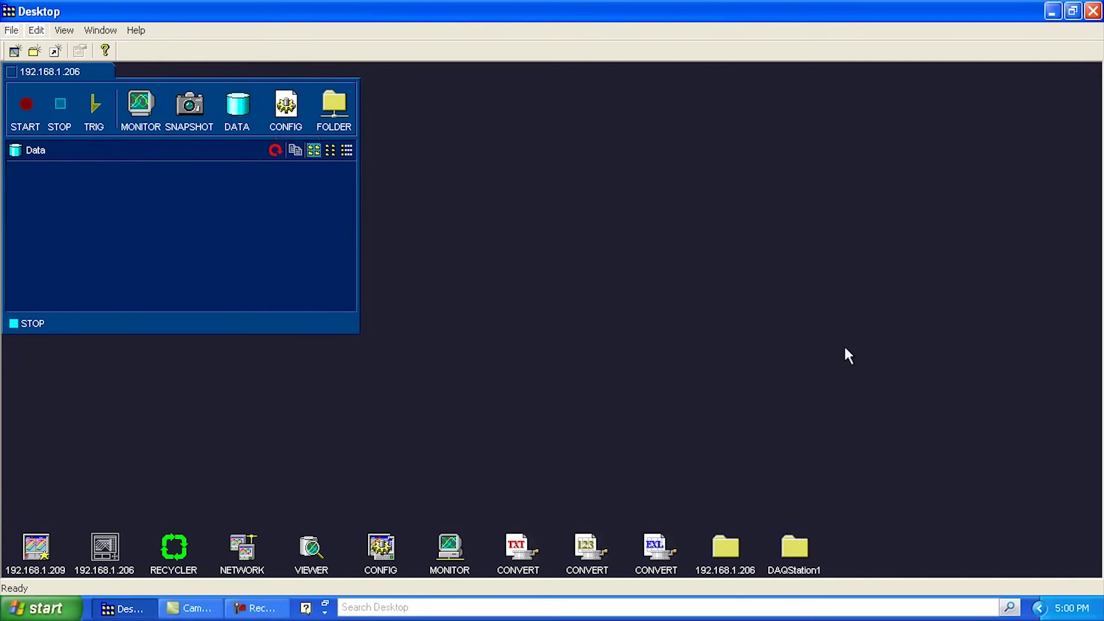
{"action": "double_click", "coordinate": [803, 546]}
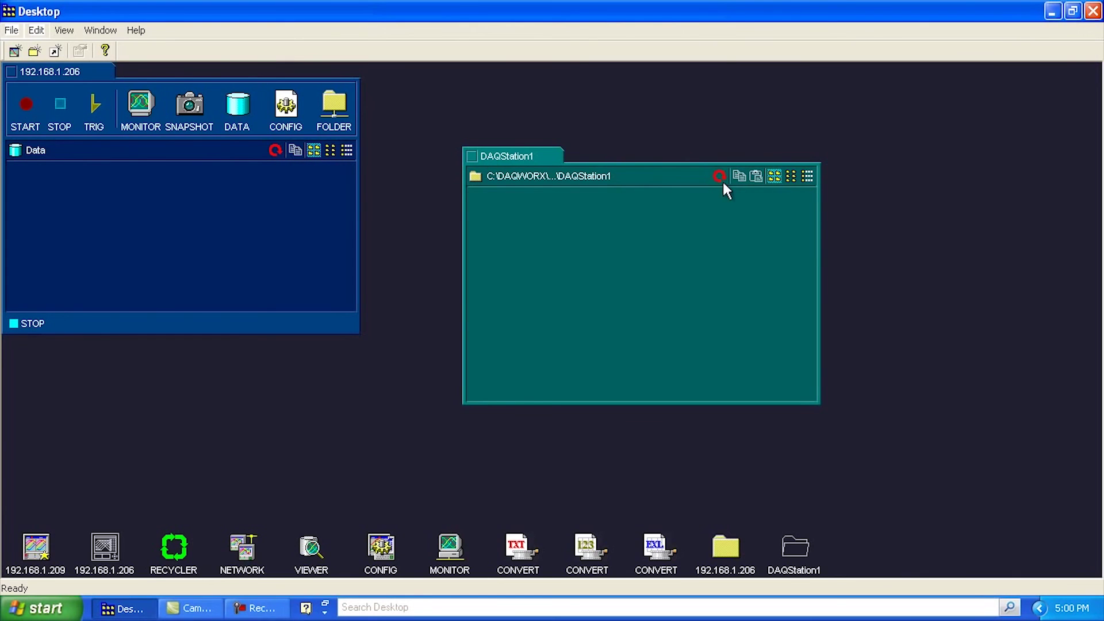
{"action": "left_click", "coordinate": [807, 176]}
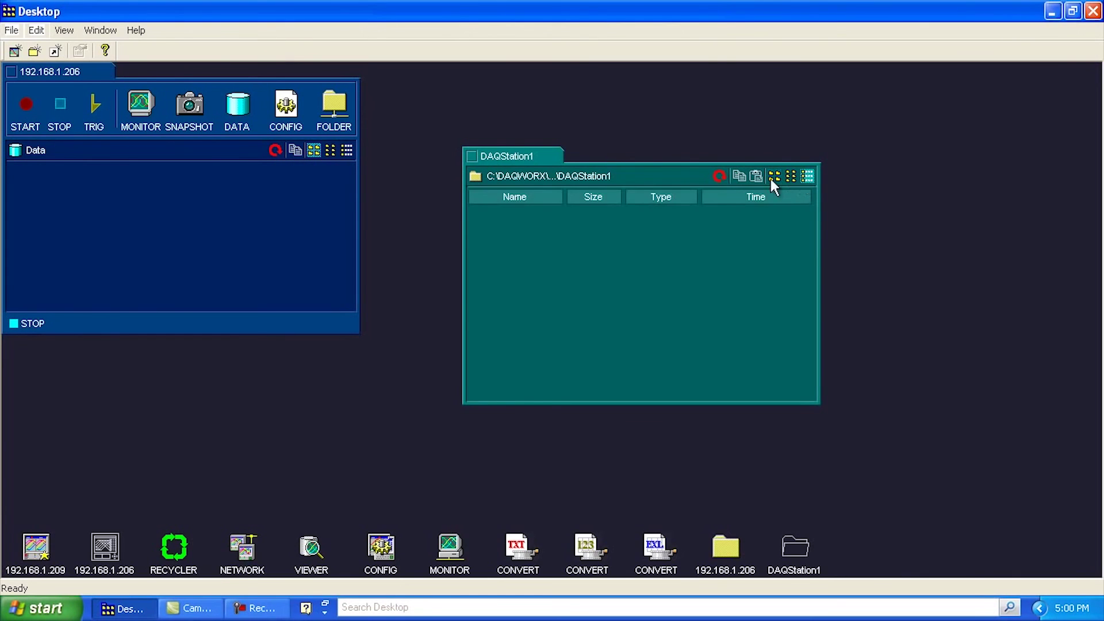
{"action": "left_click", "coordinate": [472, 156]}
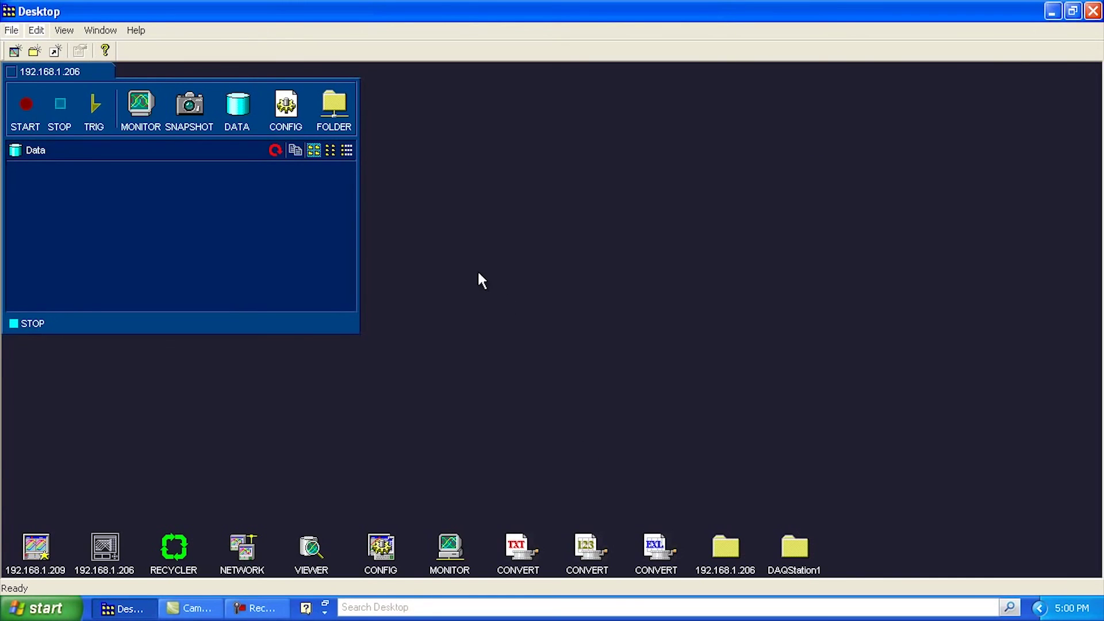